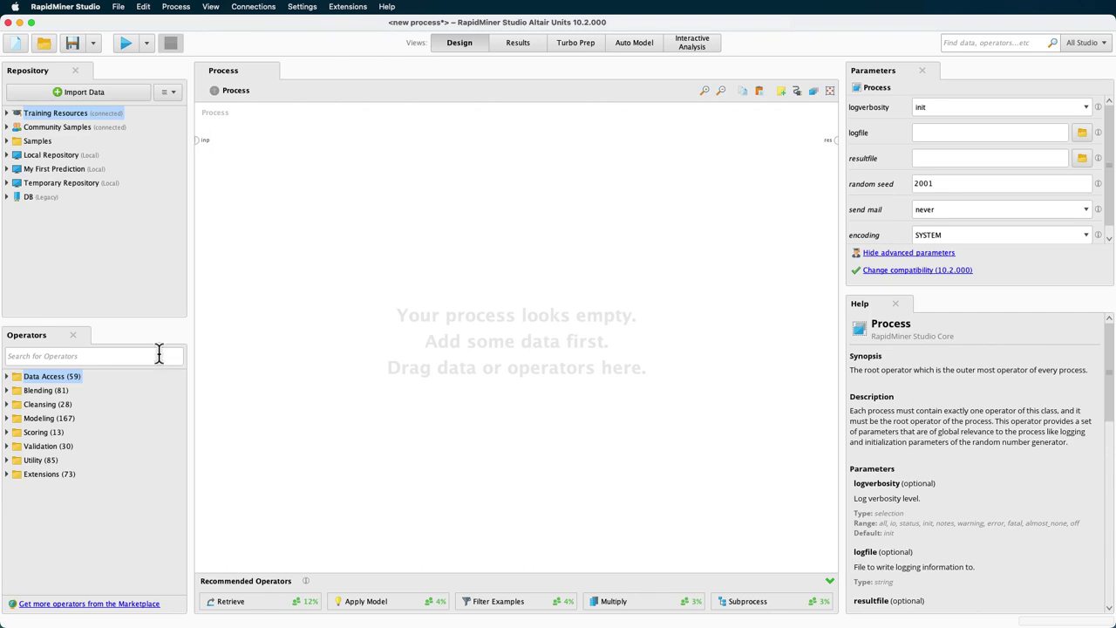
Find the Read Excel operator and add it to the start of the empty process
click(159, 354)
text(read)
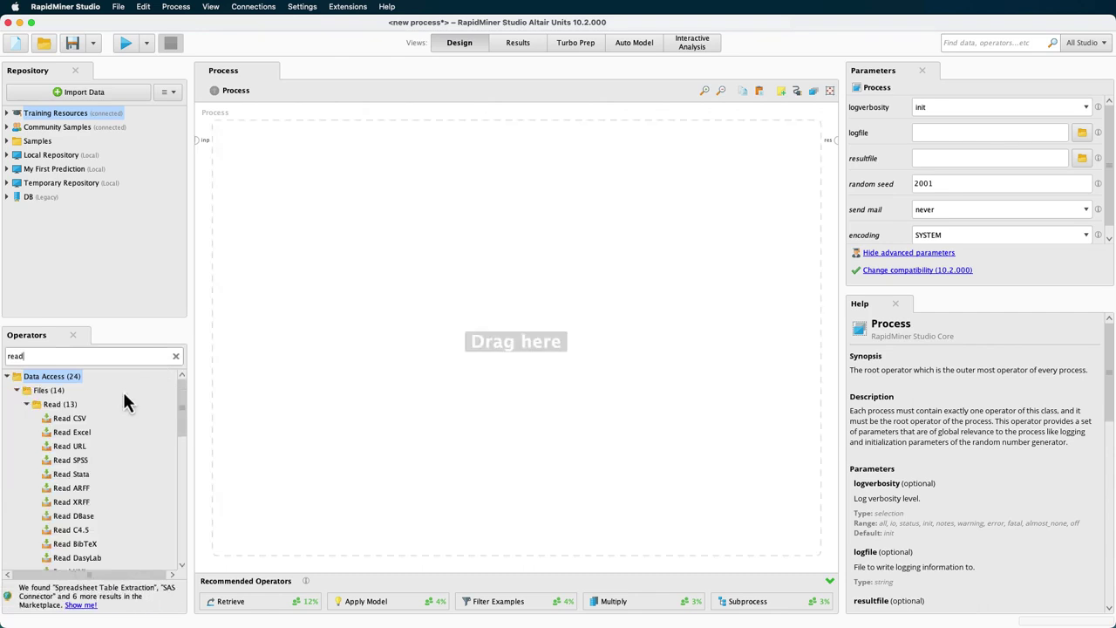
drag(85, 433, 273, 146)
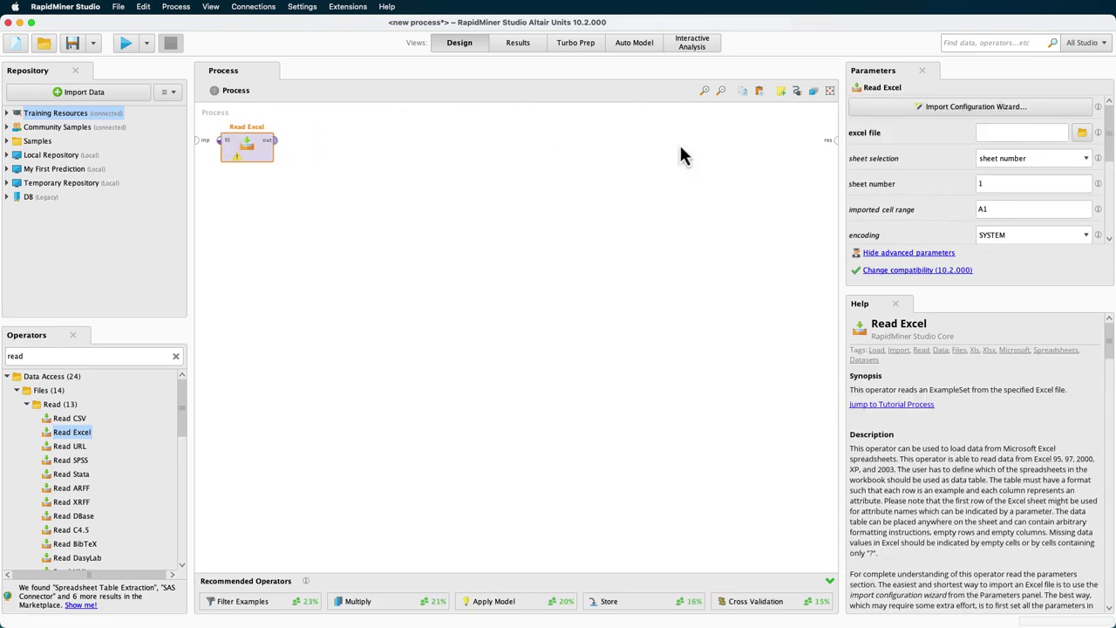
Set the Read Excel operator's source file to raw-customer-churn-data.xlsx from the Desktop folder
click(1081, 133)
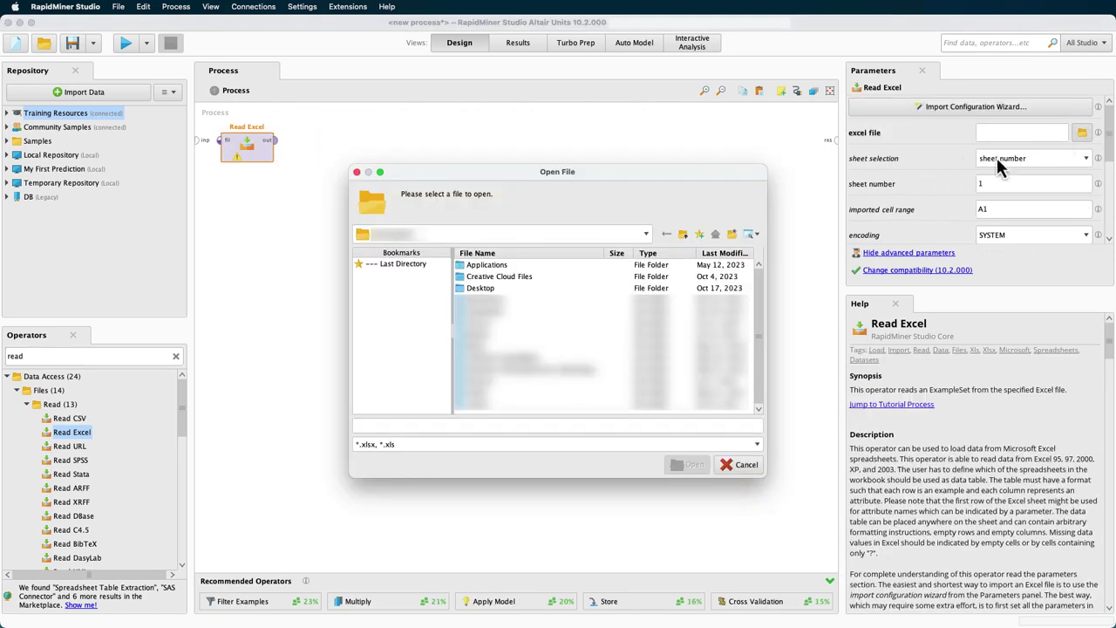
double_click(500, 288)
click(500, 288)
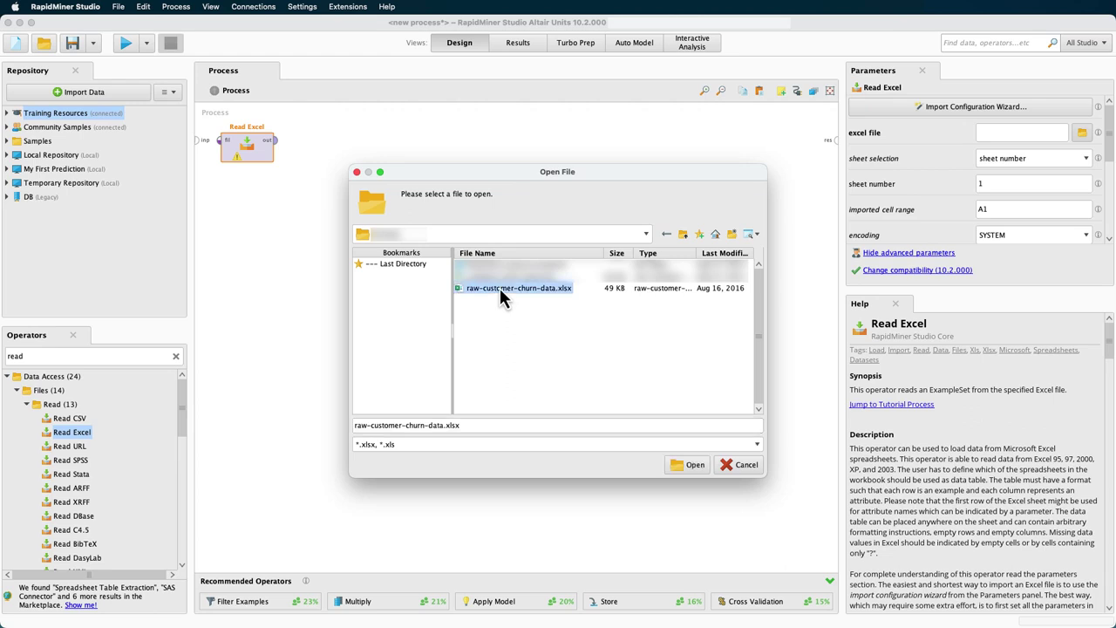
click(676, 468)
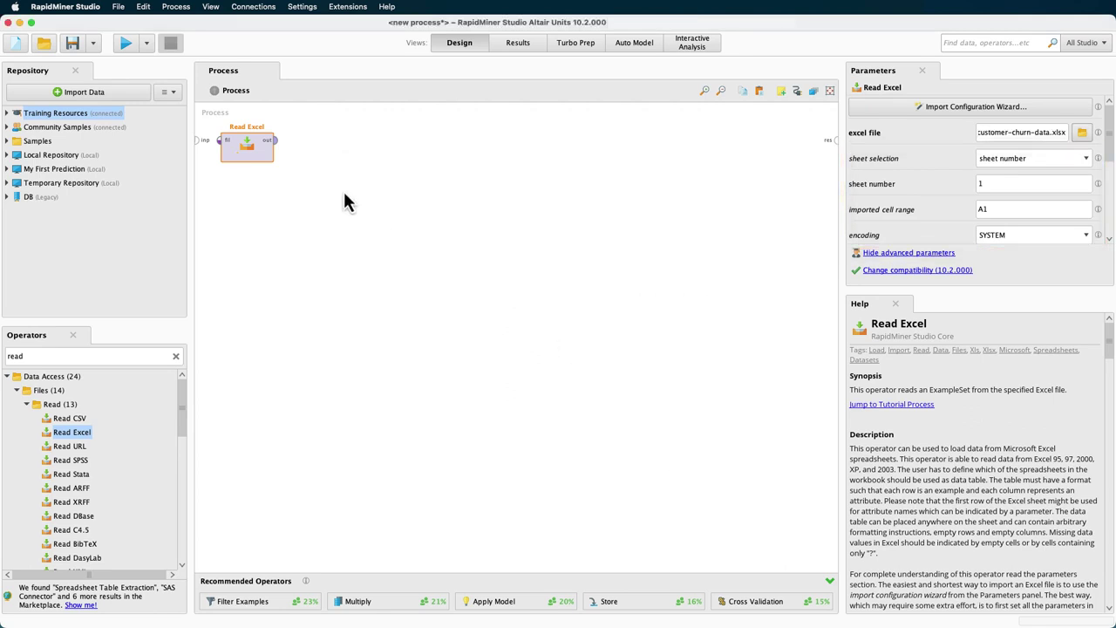
Connect the Read Excel output to the process result port and run the process
click(277, 142)
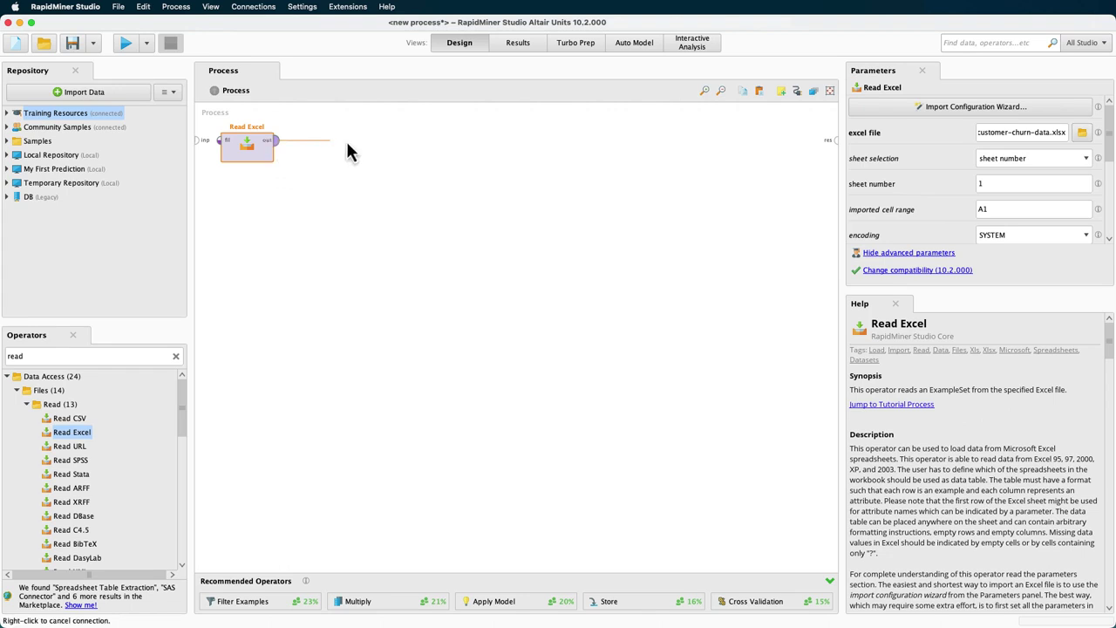
click(830, 145)
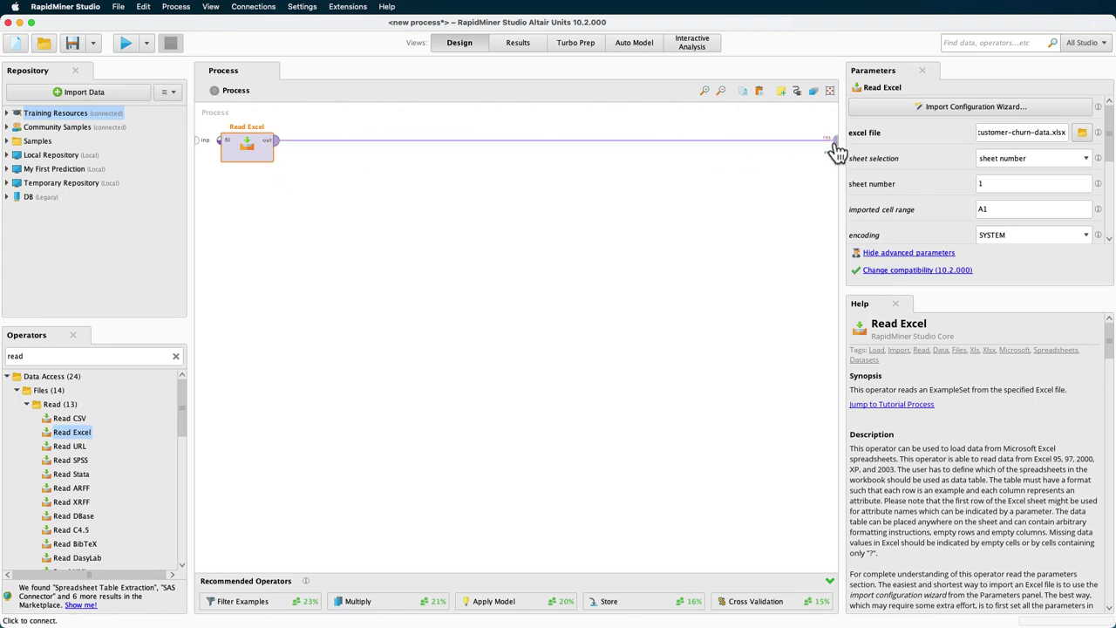
click(129, 44)
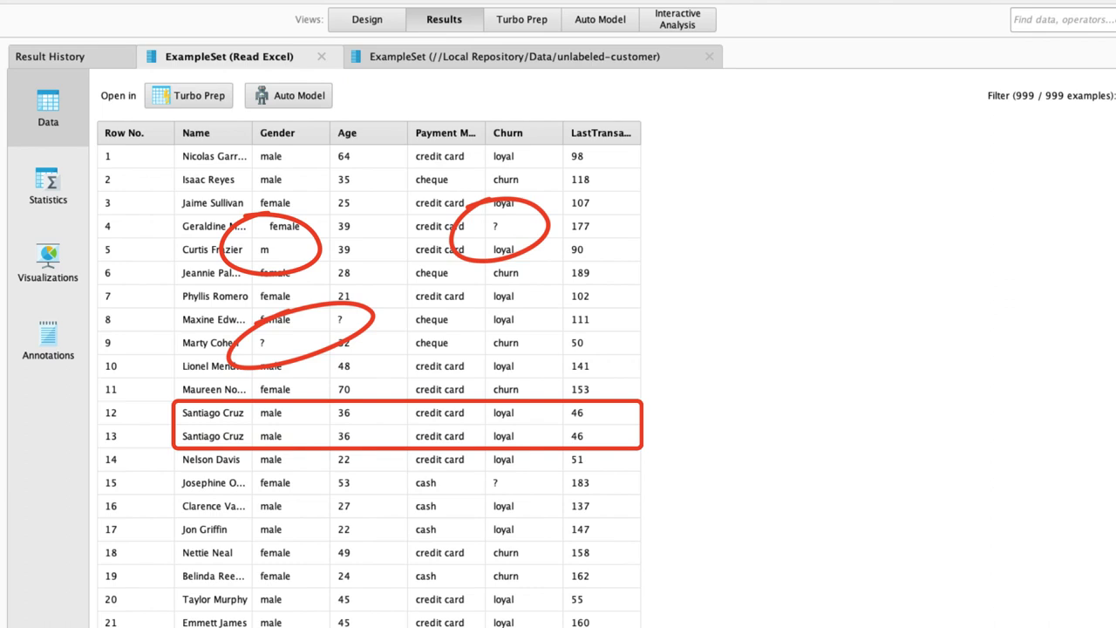
Examine the attribute statistics of the imported data and the detailed nominal values of Gender
click(35, 189)
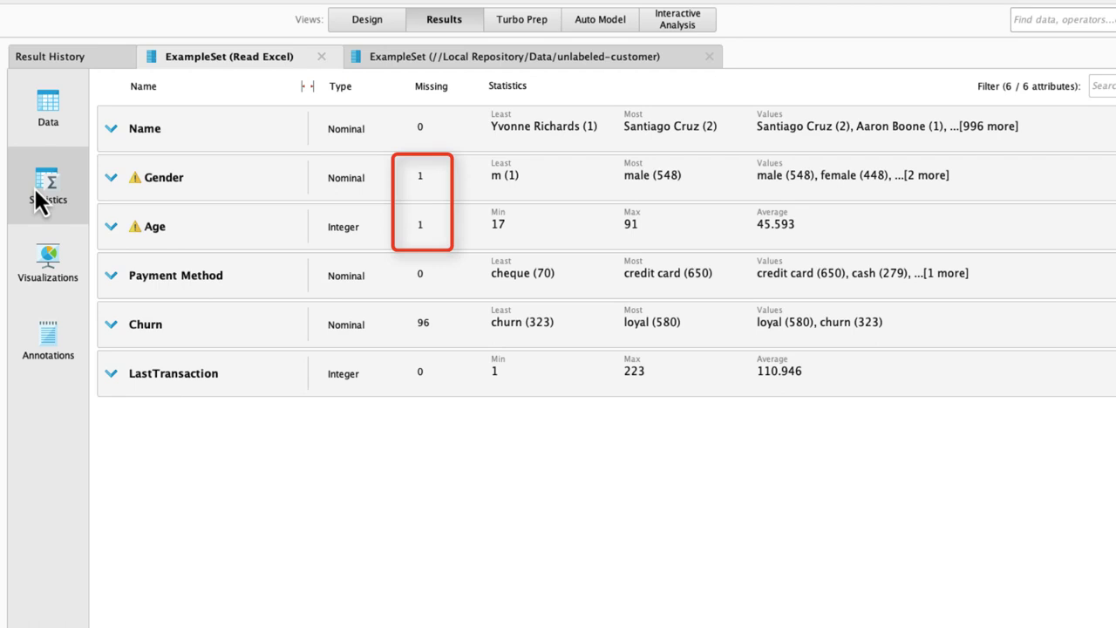
click(120, 190)
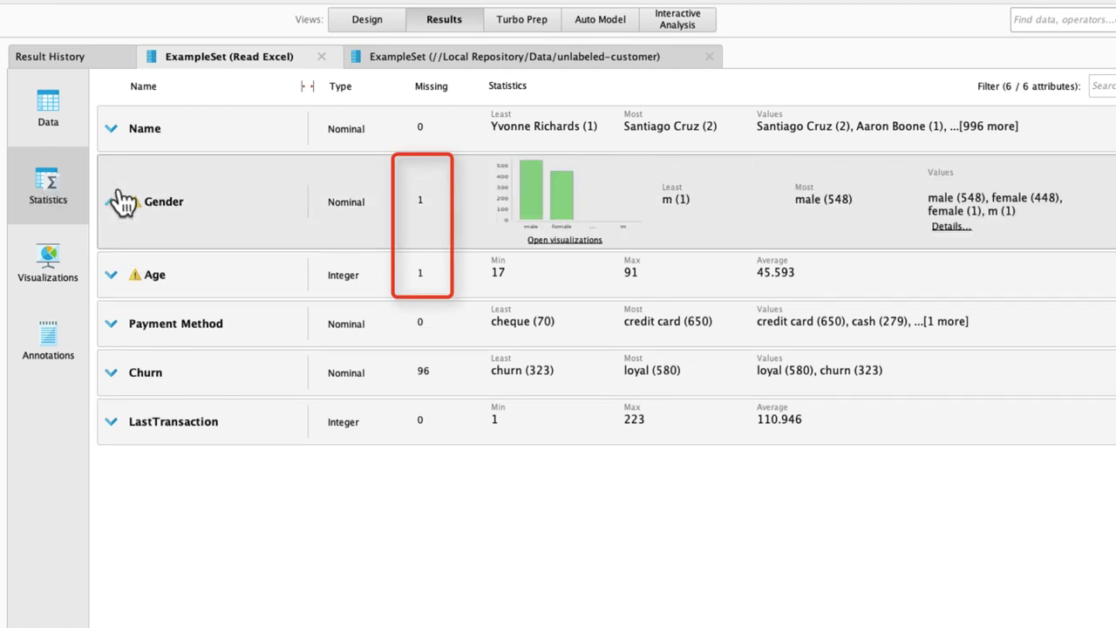
click(938, 227)
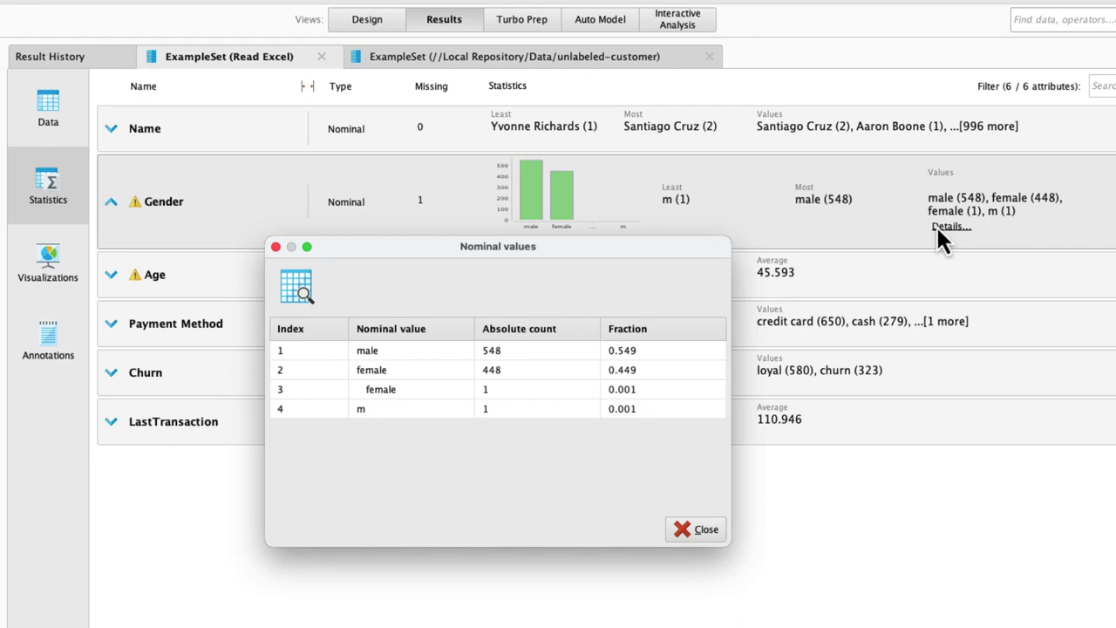
click(703, 534)
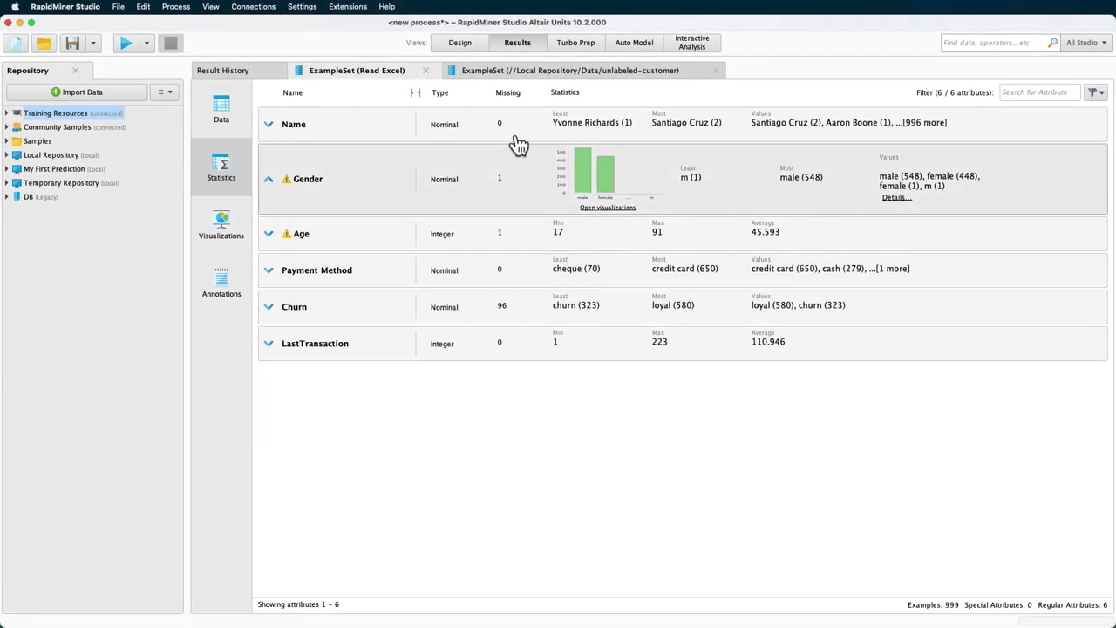
Return to the process design and insert a Trim operator between Read Excel and the result port
click(462, 43)
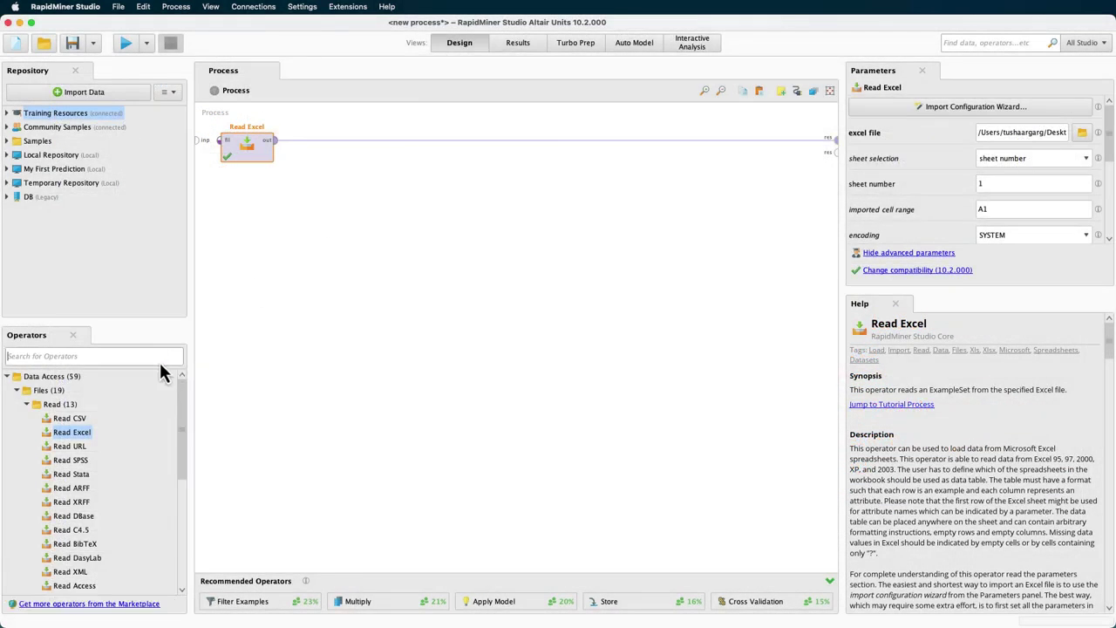
click(159, 360)
key(BackSpace)
key(BackSpace)
key(BackSpace)
key(BackSpace)
text(trim)
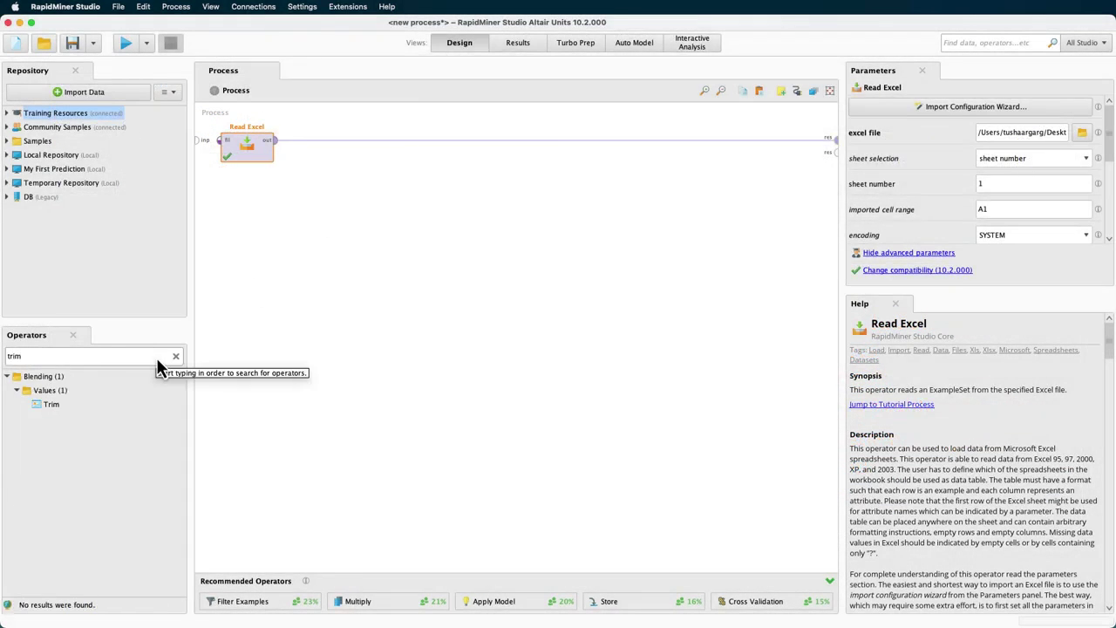
drag(51, 405, 223, 241)
drag(319, 154, 317, 150)
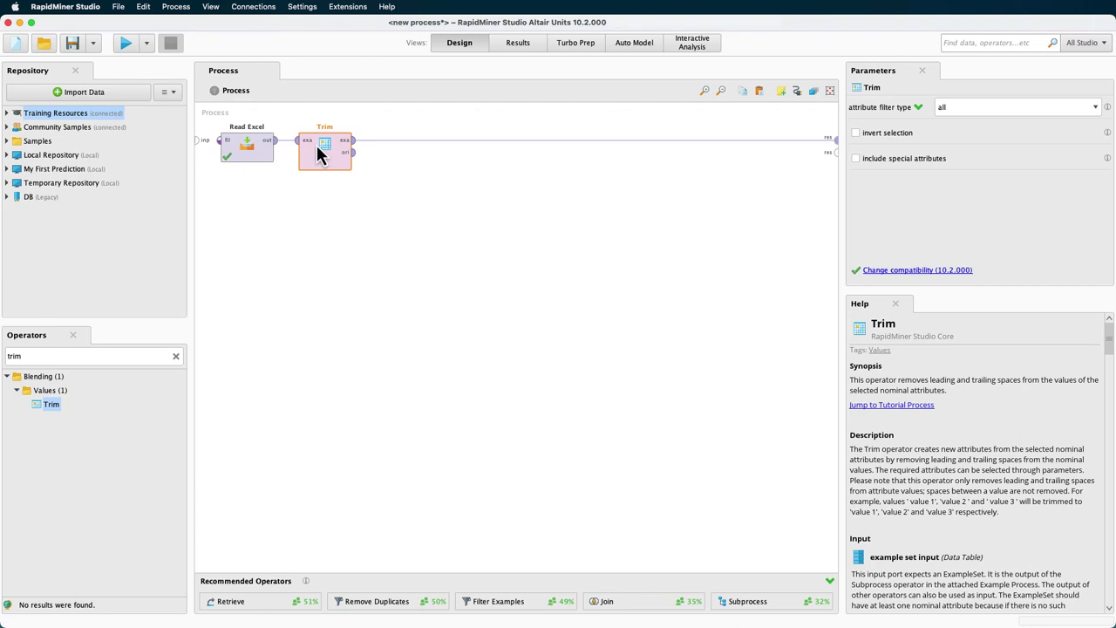
Insert a Filter Examples operator from the Blending operators into the connection after Trim
click(176, 356)
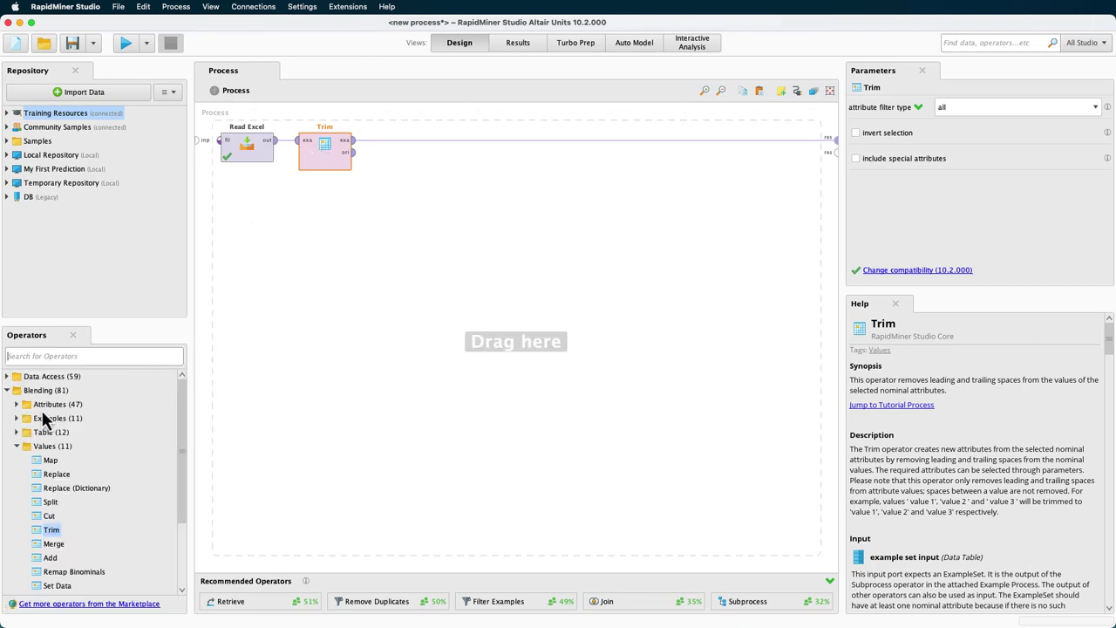
click(16, 418)
click(26, 432)
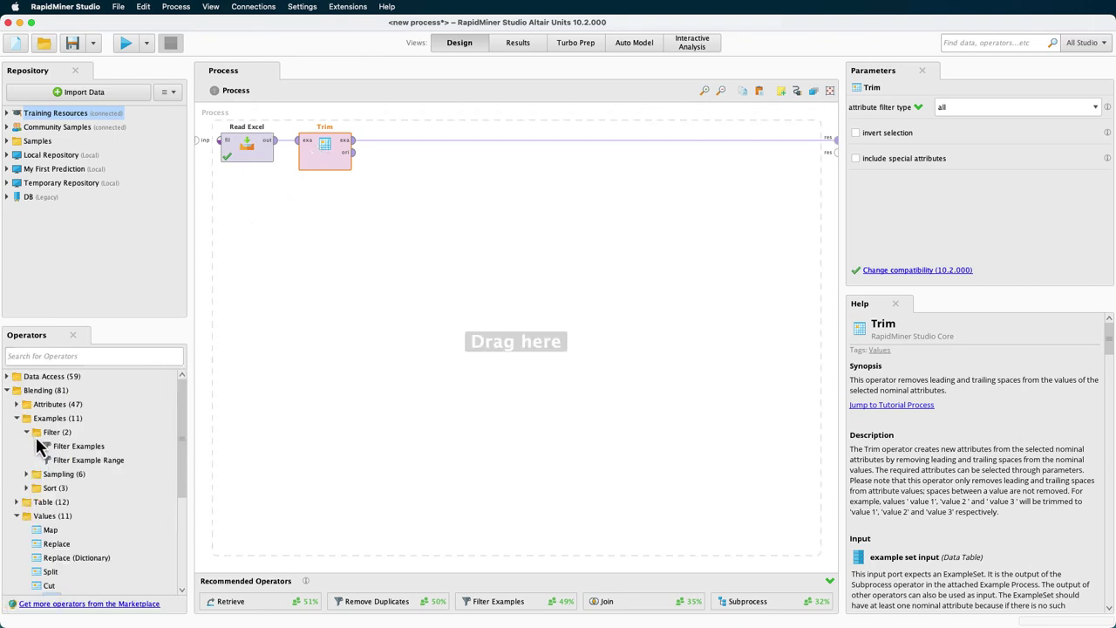
drag(61, 445, 388, 155)
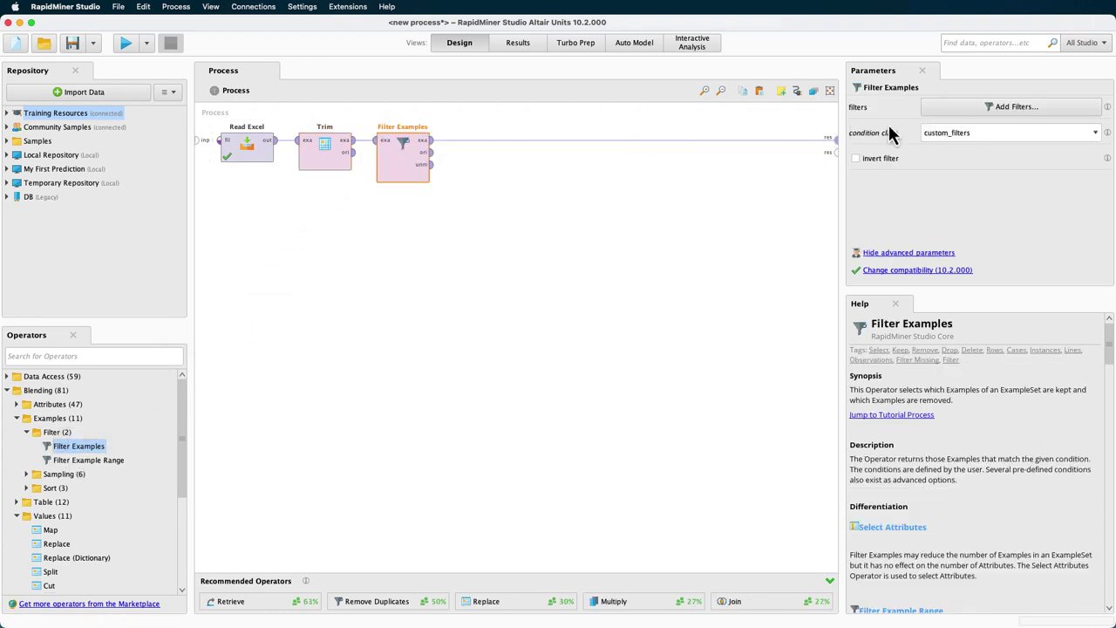
click(984, 112)
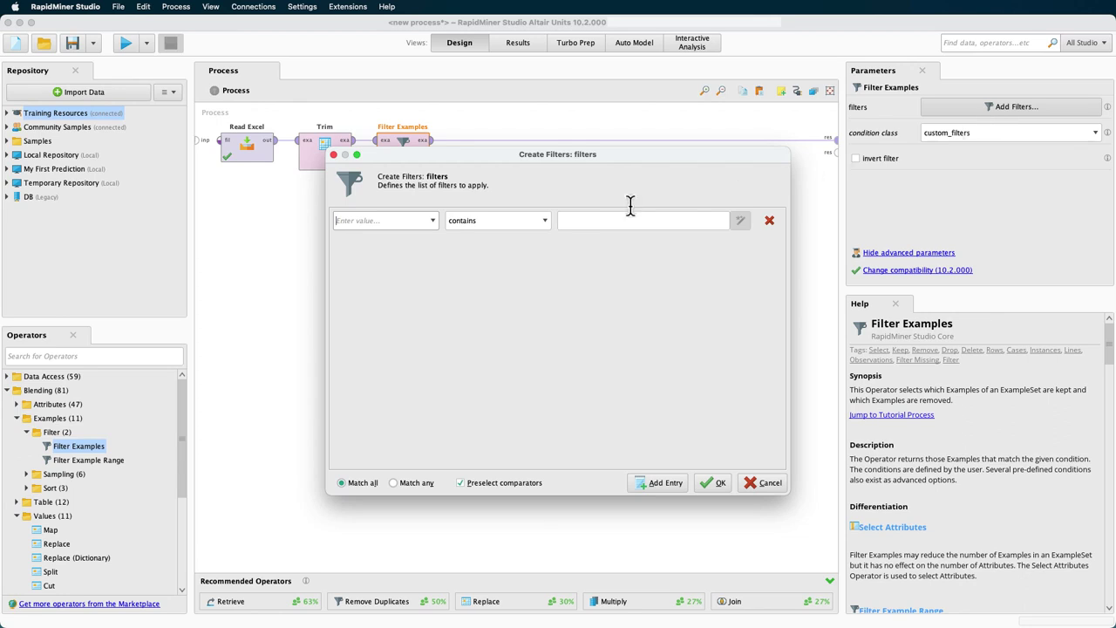
click(431, 220)
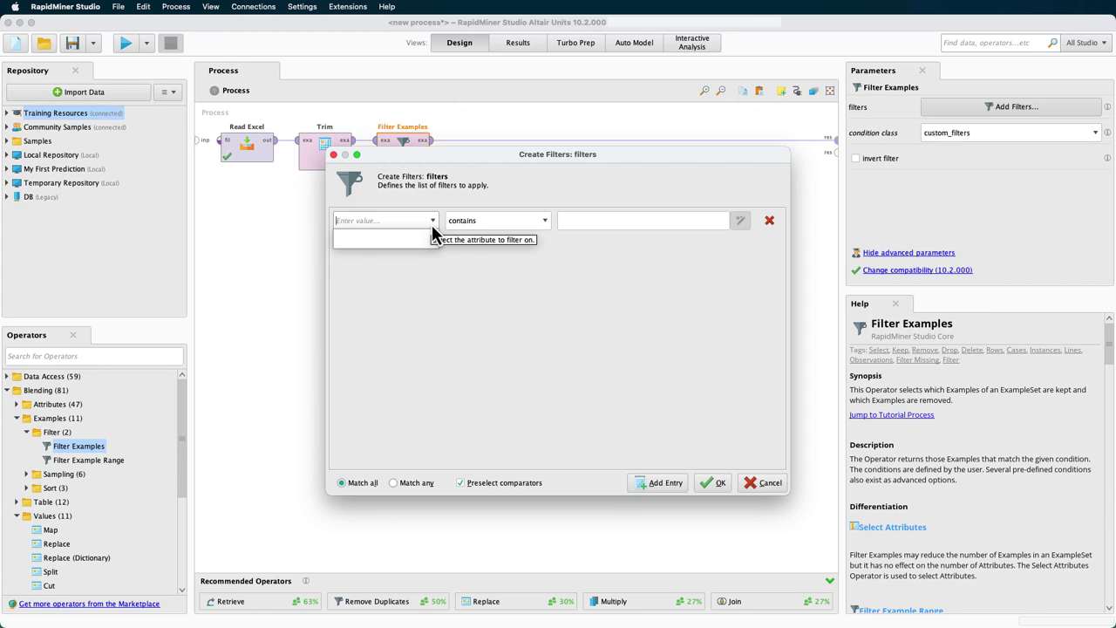
text(Gender)
click(752, 494)
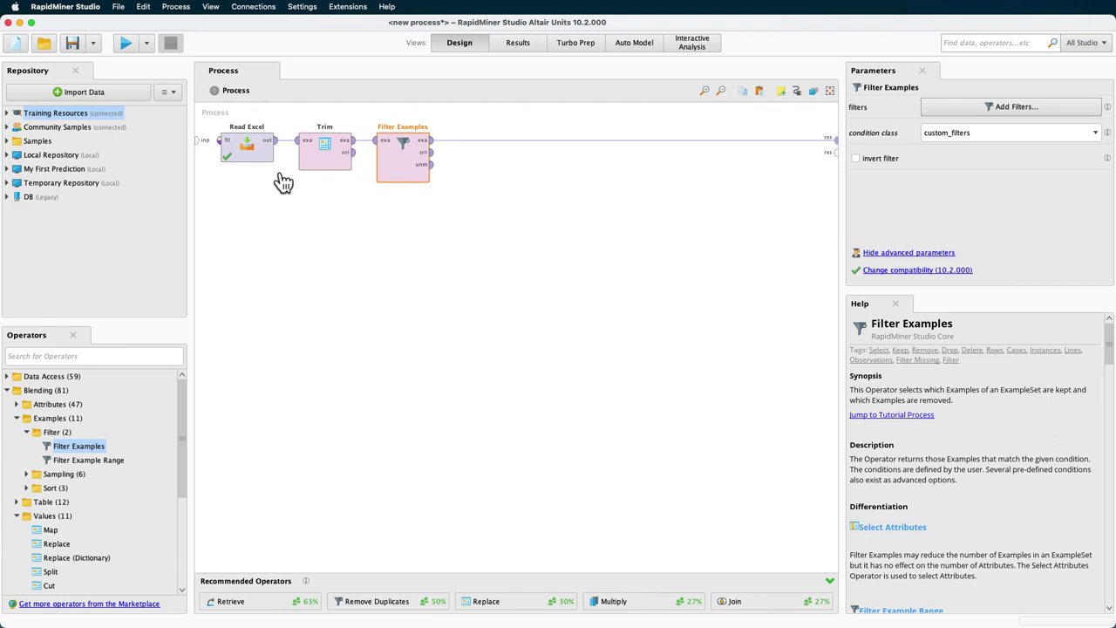
Run Read Excel's import configuration wizard on raw-customer-churn-data.xlsx from the Desktop folder, importing cell range A:F of the customer data sheet
click(244, 146)
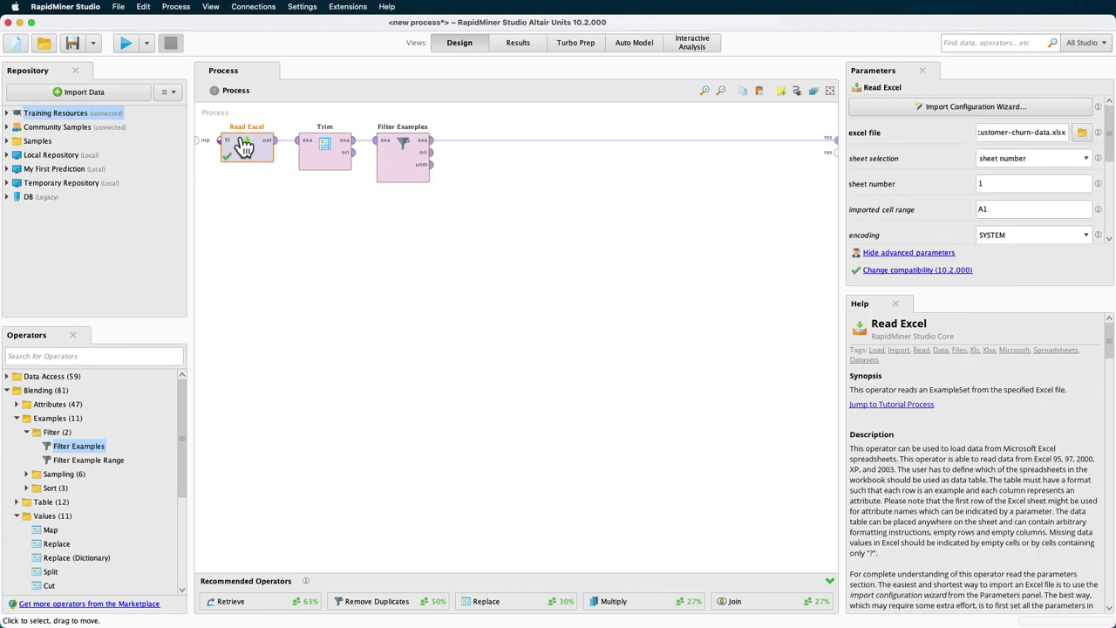
click(890, 109)
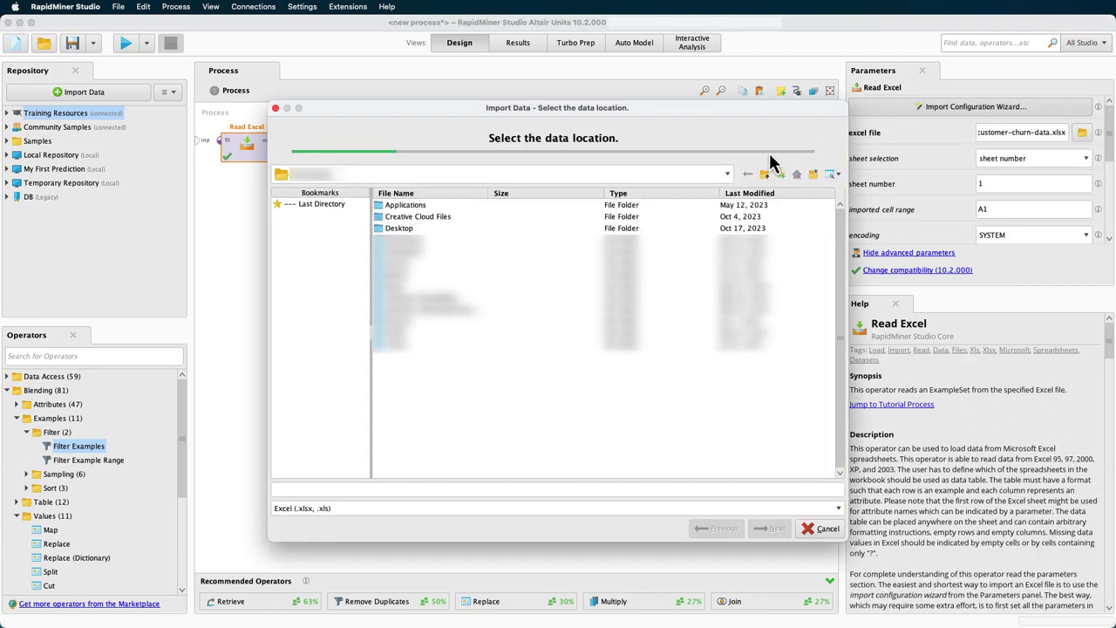
double_click(406, 229)
click(406, 229)
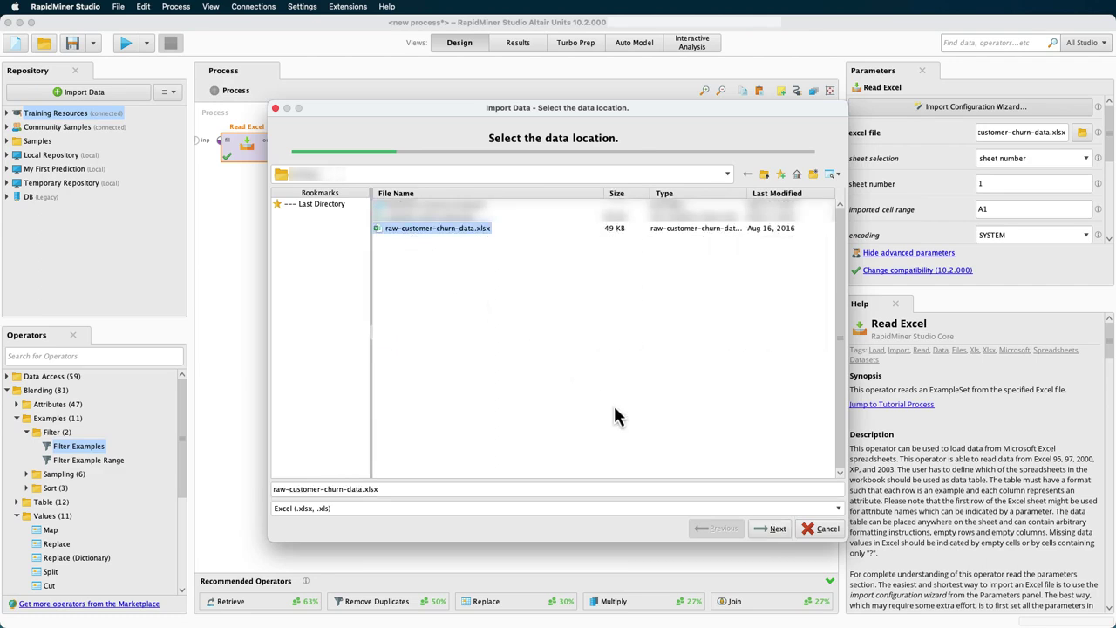
click(768, 530)
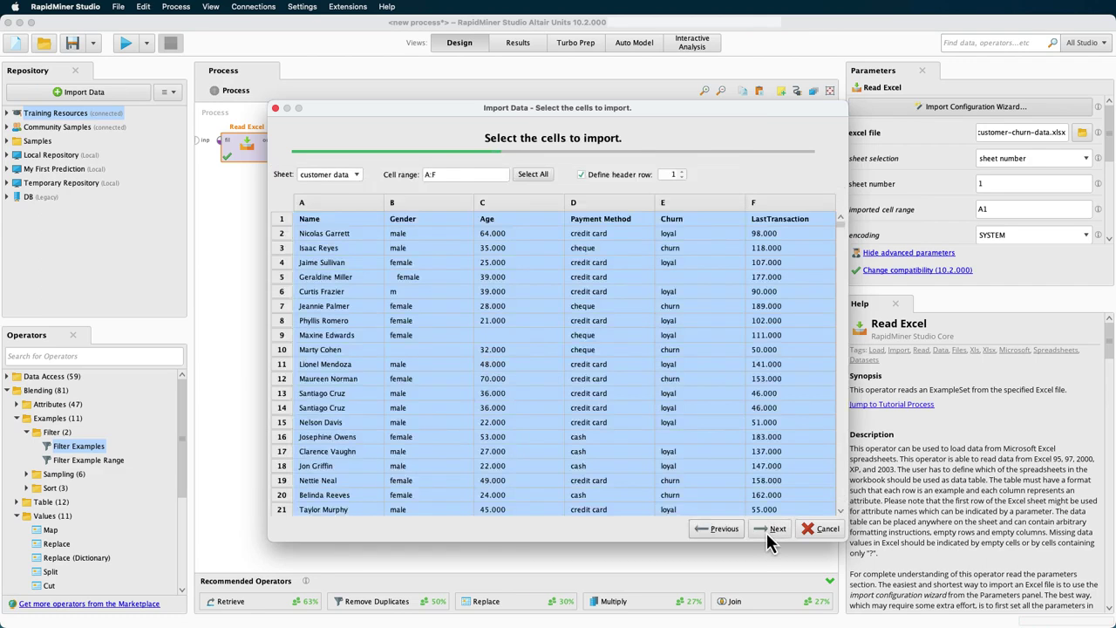
click(767, 533)
click(767, 533)
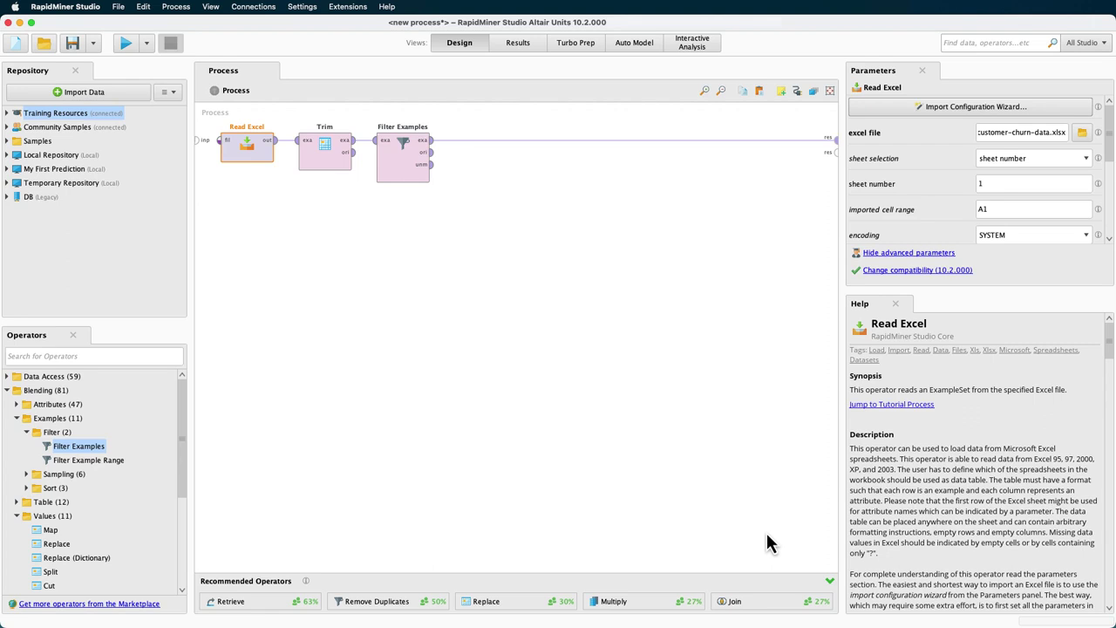
Define a filter in Filter Examples that keeps only rows where Gender is not missing
click(395, 157)
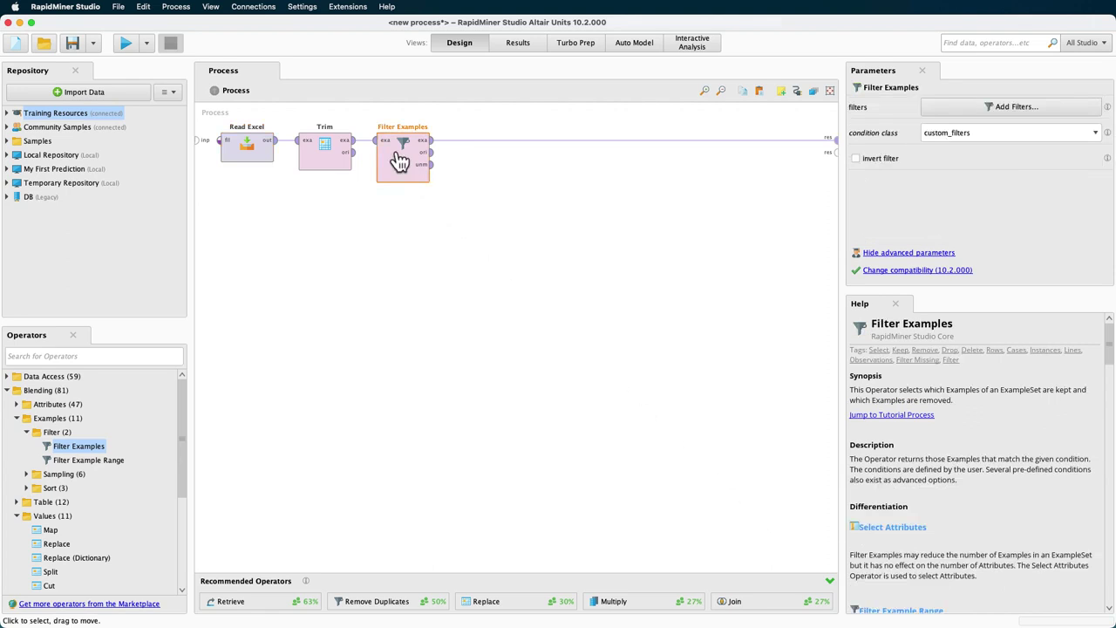
click(960, 106)
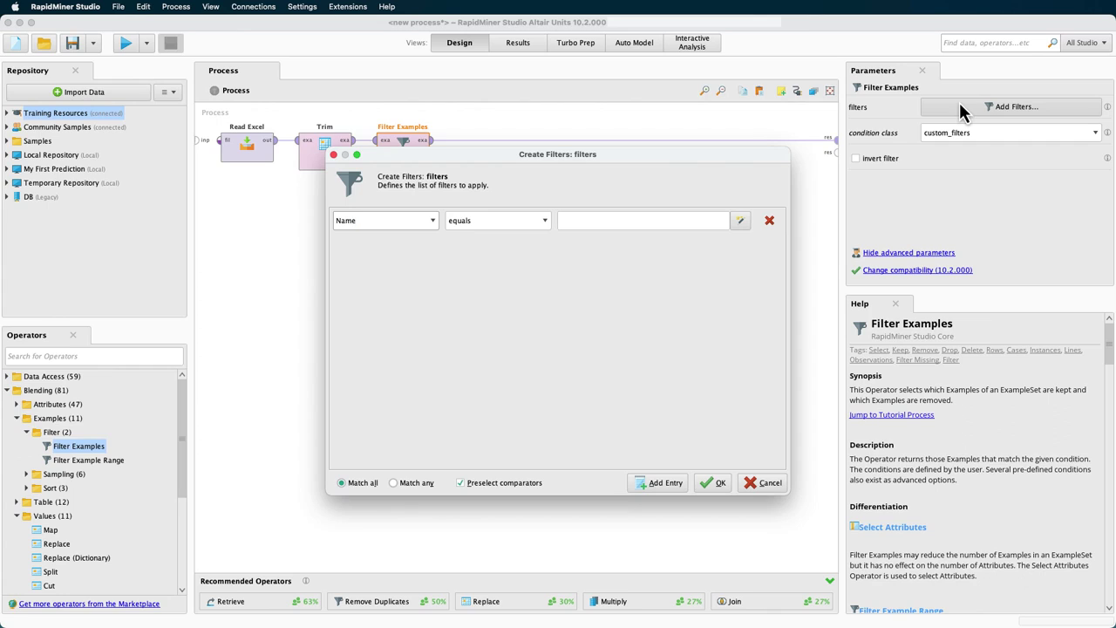
click(432, 220)
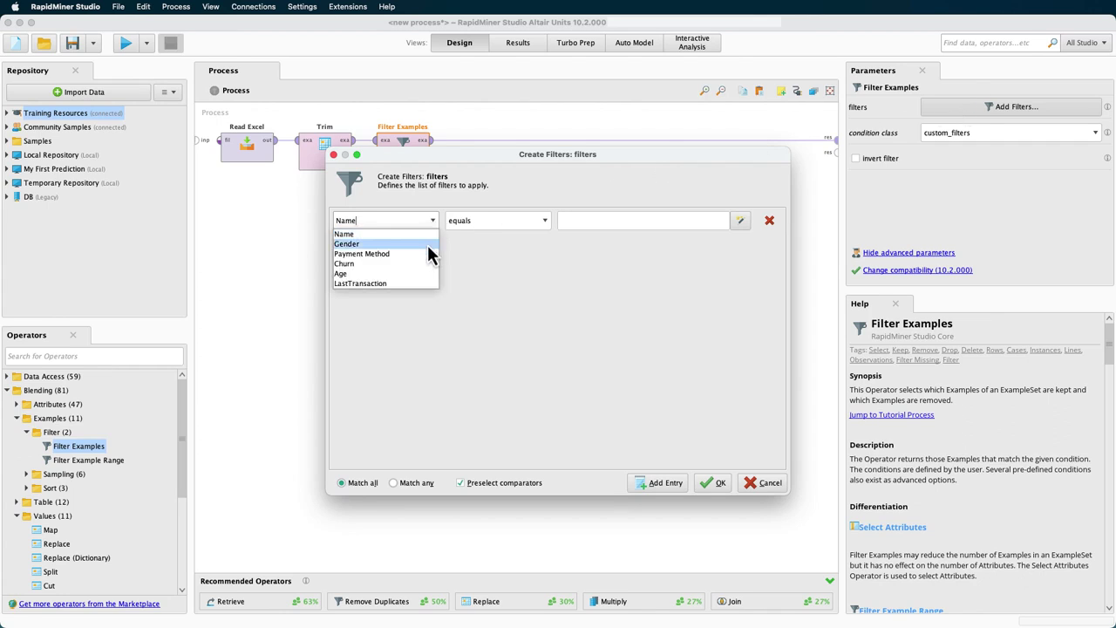
click(427, 244)
click(488, 221)
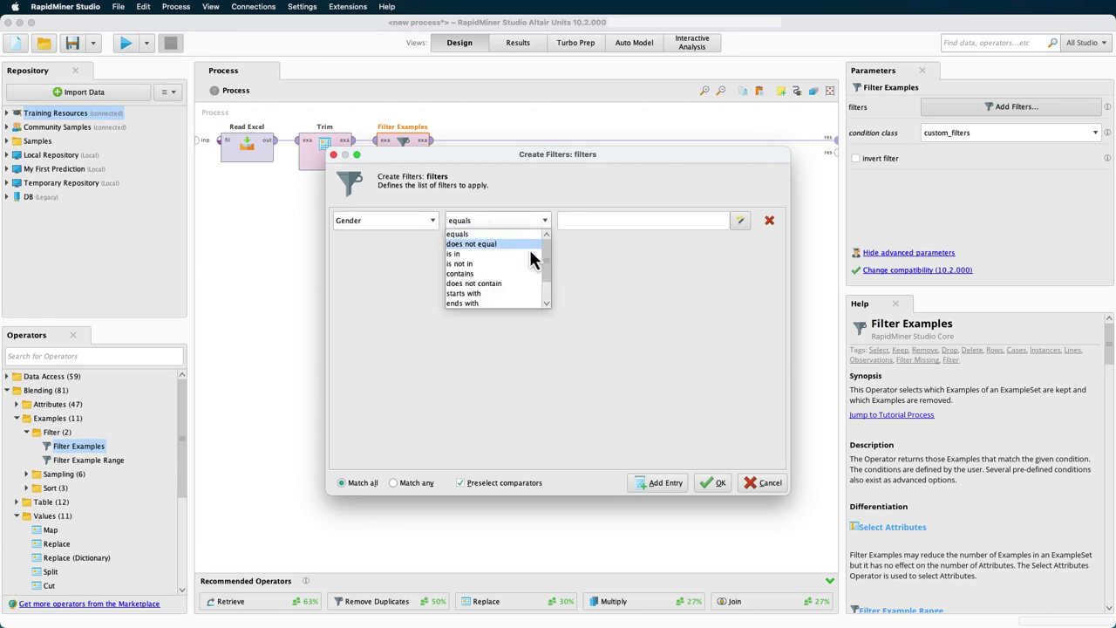
scroll(541, 266, down, 3)
click(521, 302)
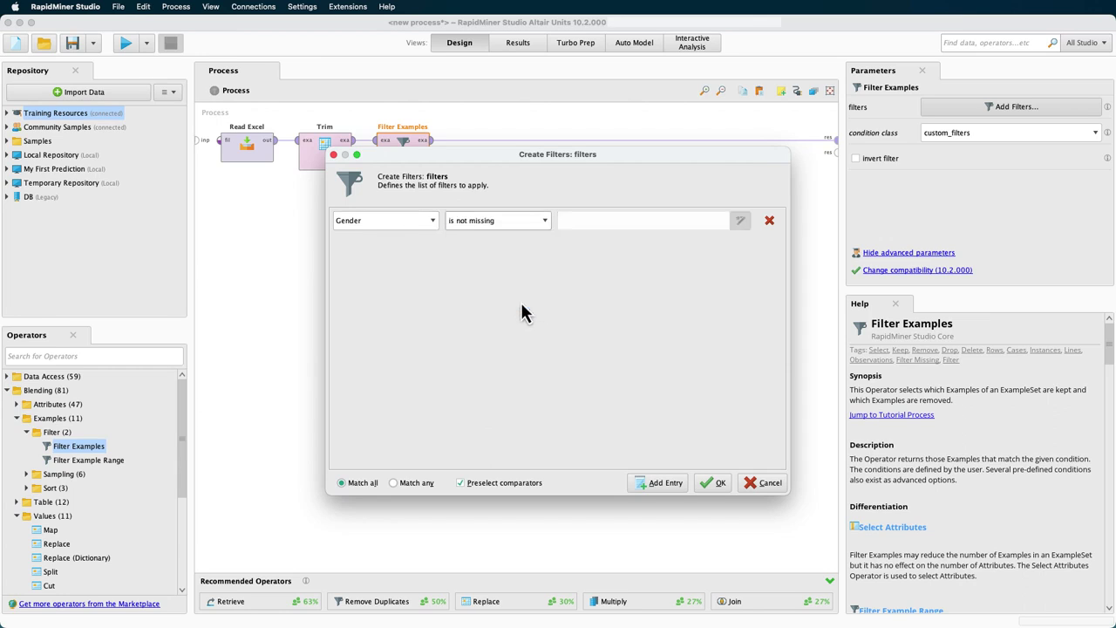
Add a second filter condition requiring that Age is not missing, and apply the filter list
click(647, 482)
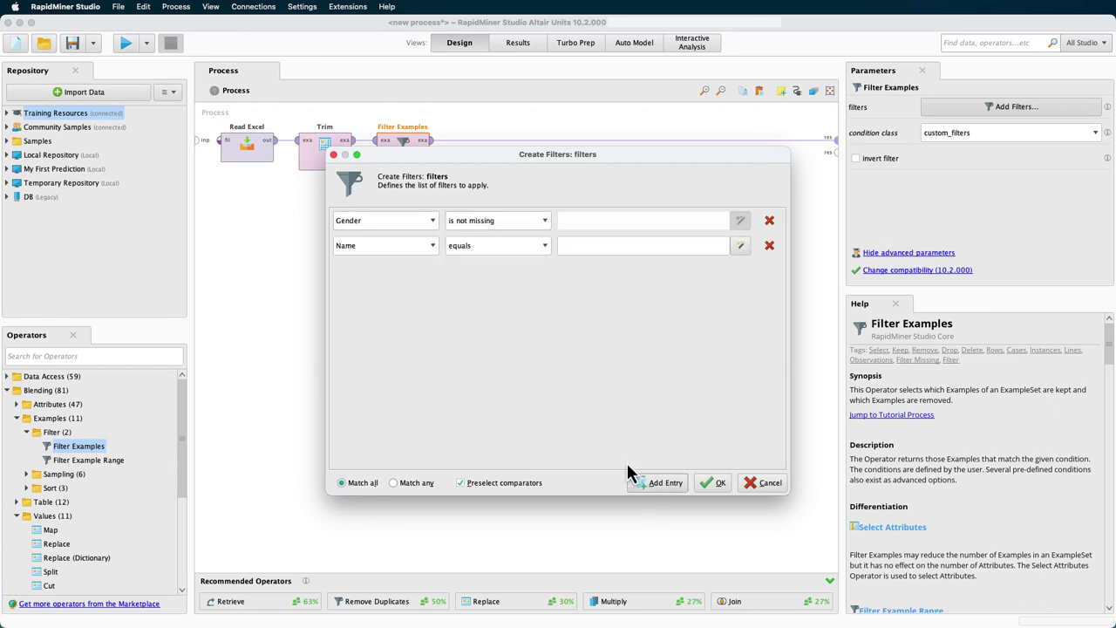
click(434, 247)
click(427, 299)
click(501, 248)
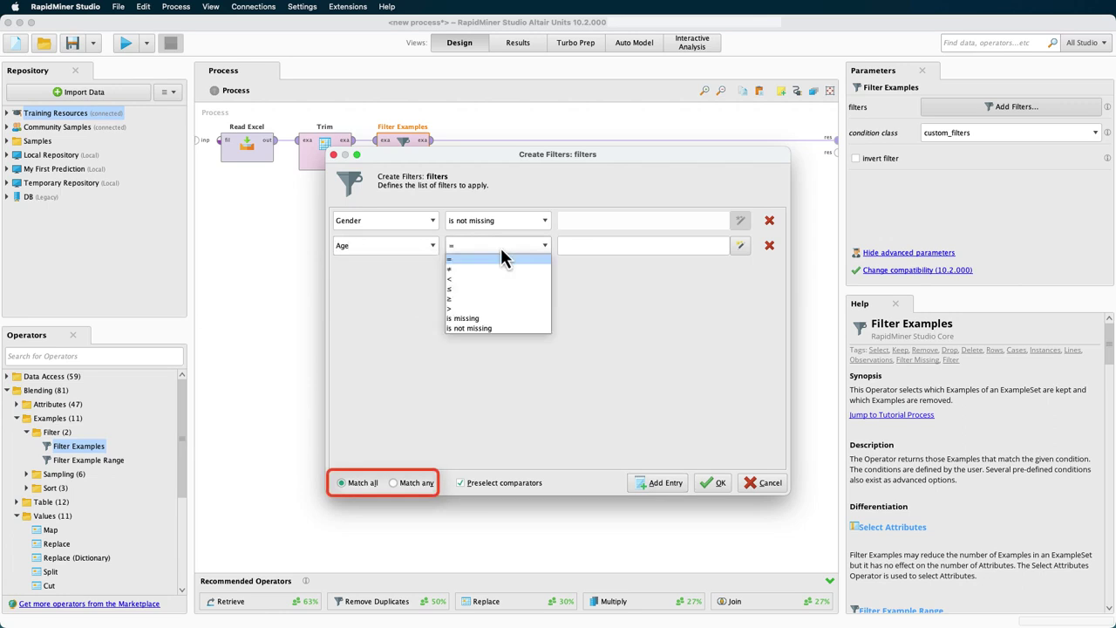
click(543, 329)
click(708, 485)
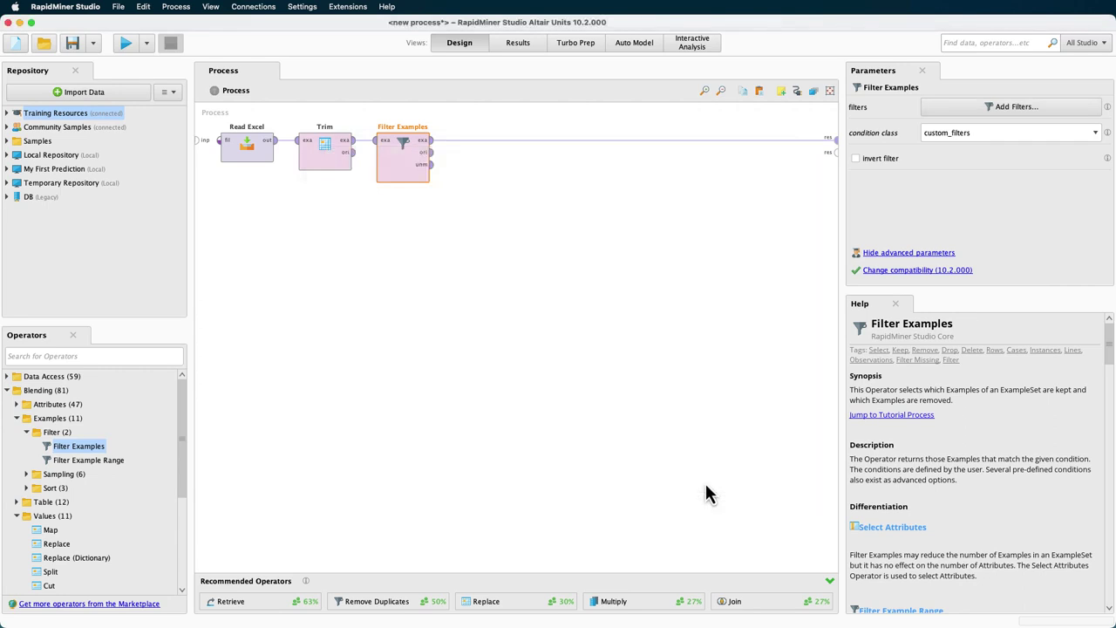
Insert the recommended Remove Duplicates operator into the connection after Filter Examples
drag(424, 601, 518, 142)
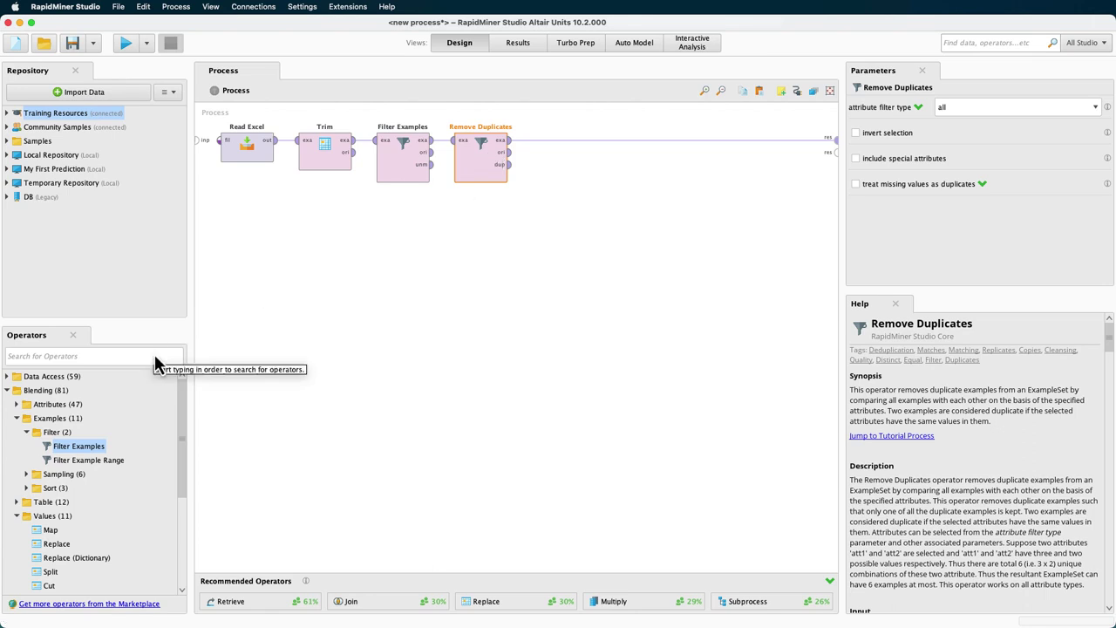
Insert a Replace operator after Remove Duplicates and restrict it to the single attribute Gender
drag(45, 546, 545, 155)
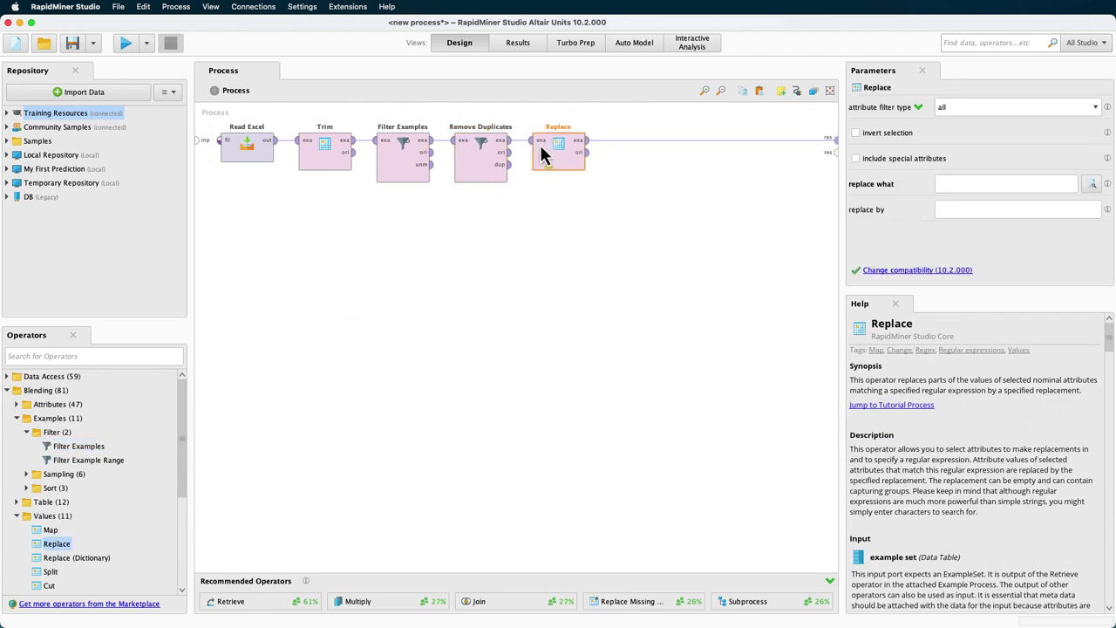
click(1037, 108)
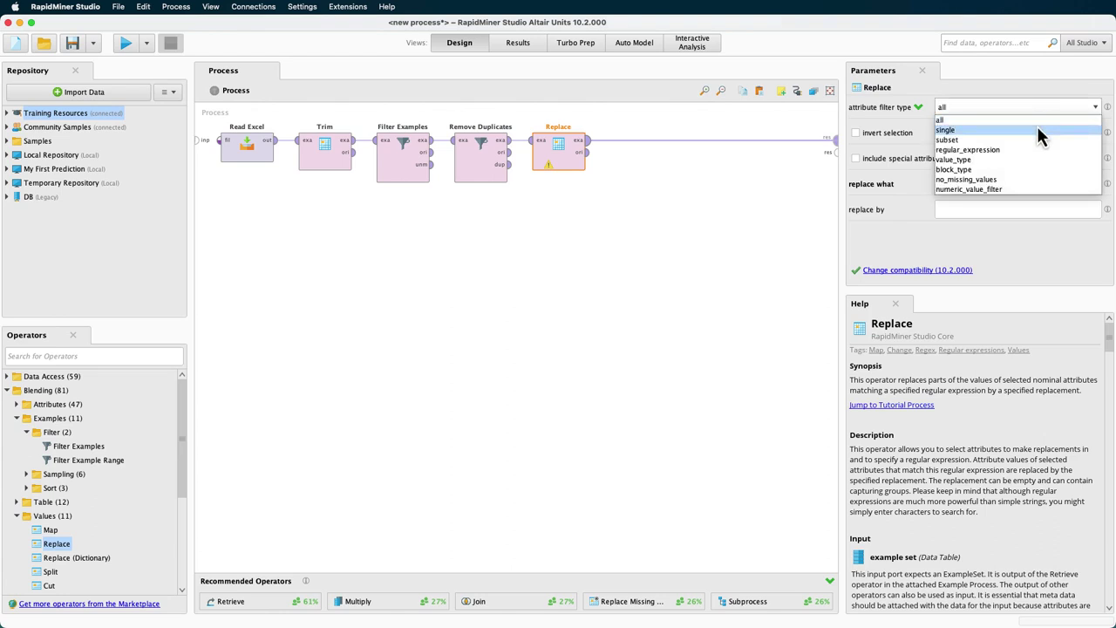
click(1037, 127)
click(1093, 133)
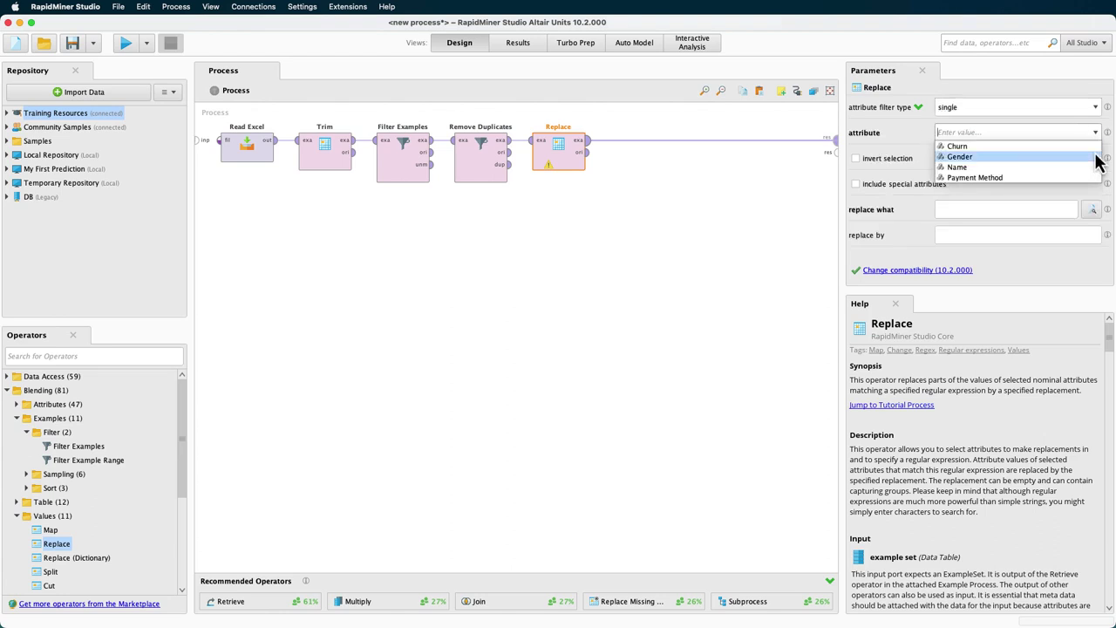
click(1096, 157)
Configure the Replace operator to replace m by male
click(1056, 209)
text(m)
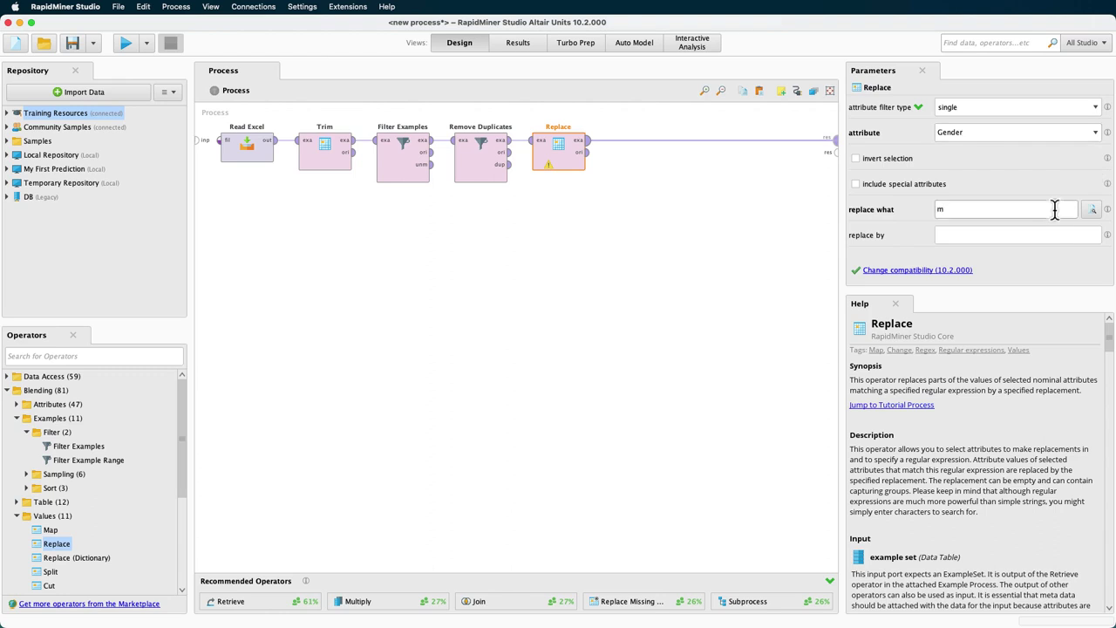
click(1043, 232)
text(male)
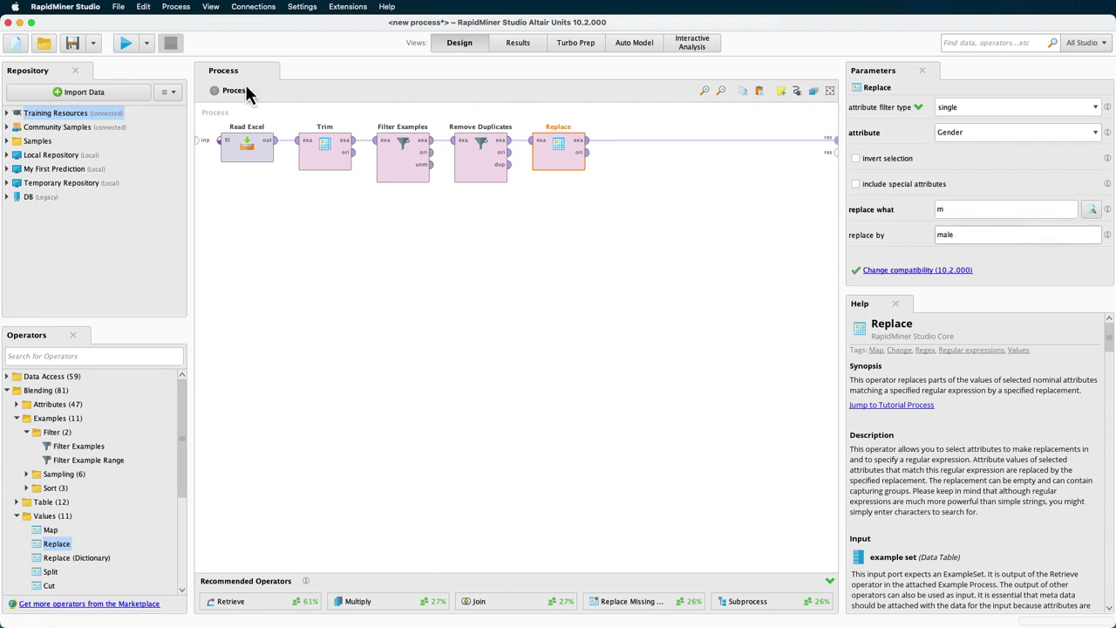
Run the process, examine the attribute statistics of the result, and return to the process design
click(124, 48)
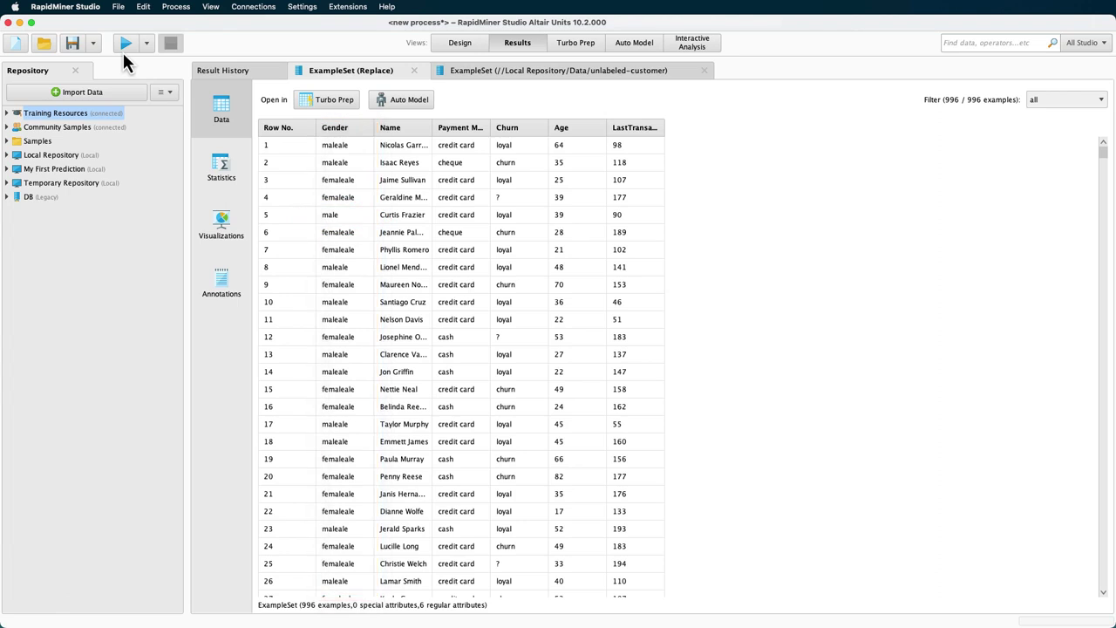
click(200, 176)
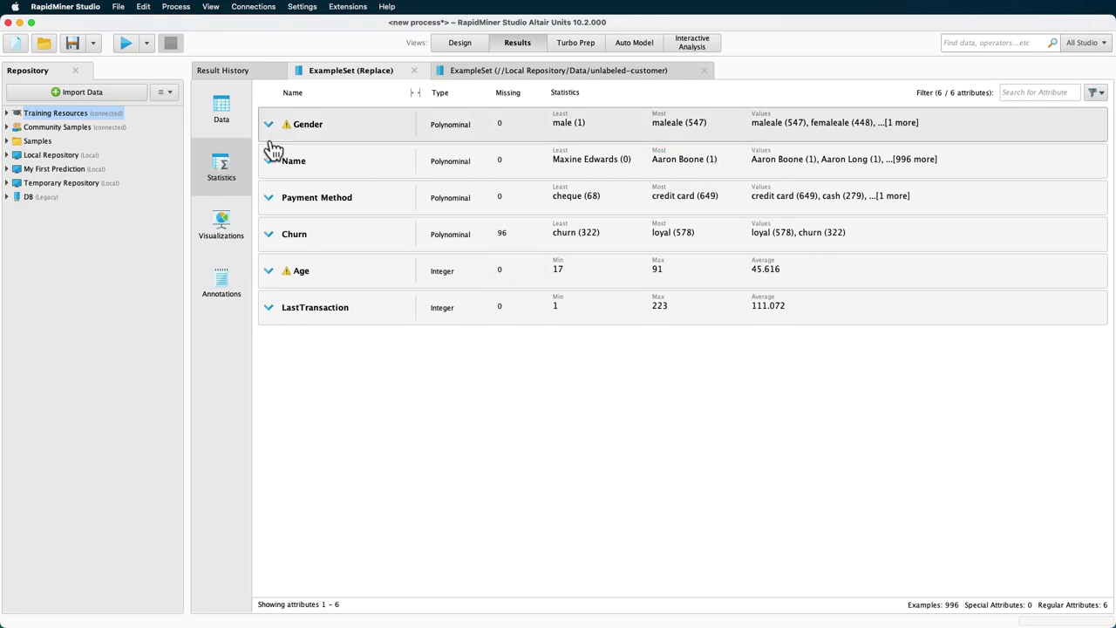
click(445, 49)
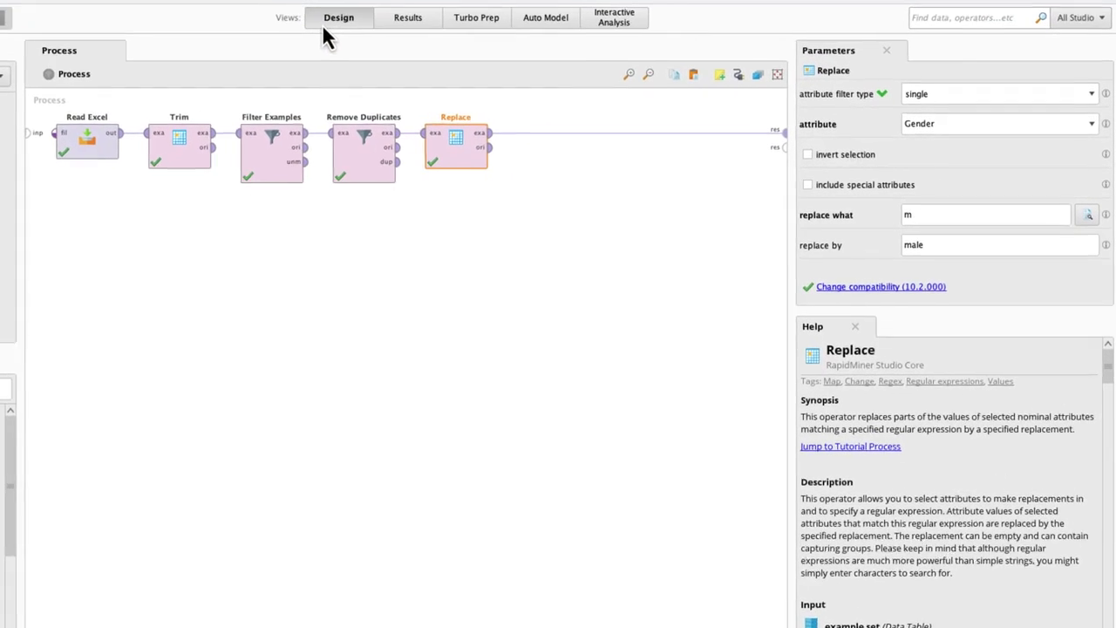
Change Replace's search pattern to the regular expression \b[m]\b and apply it
click(1087, 220)
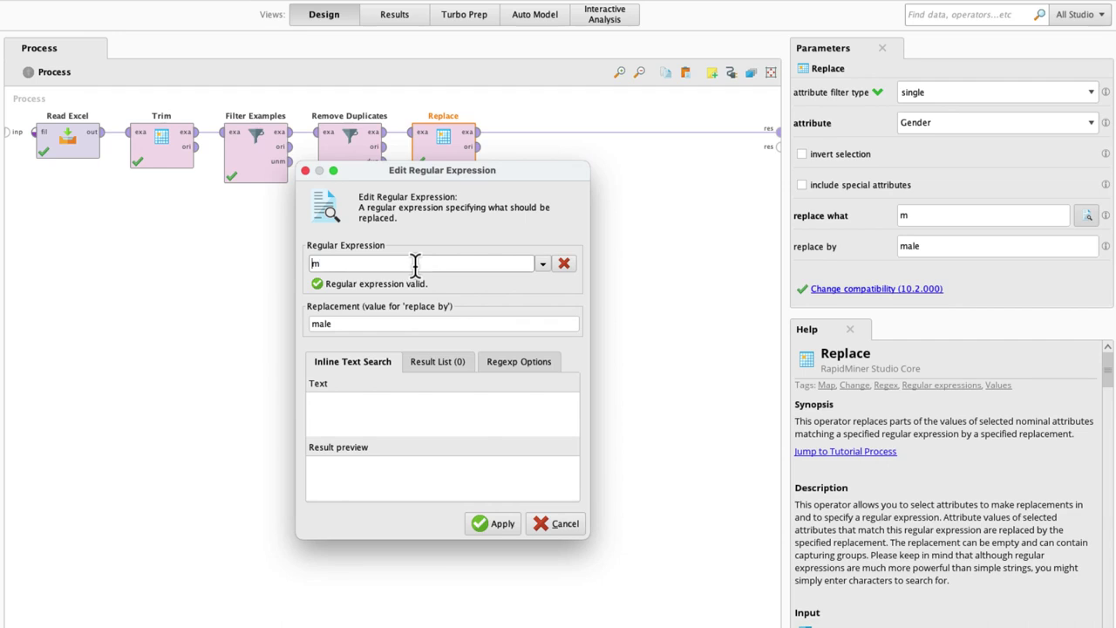
text([)
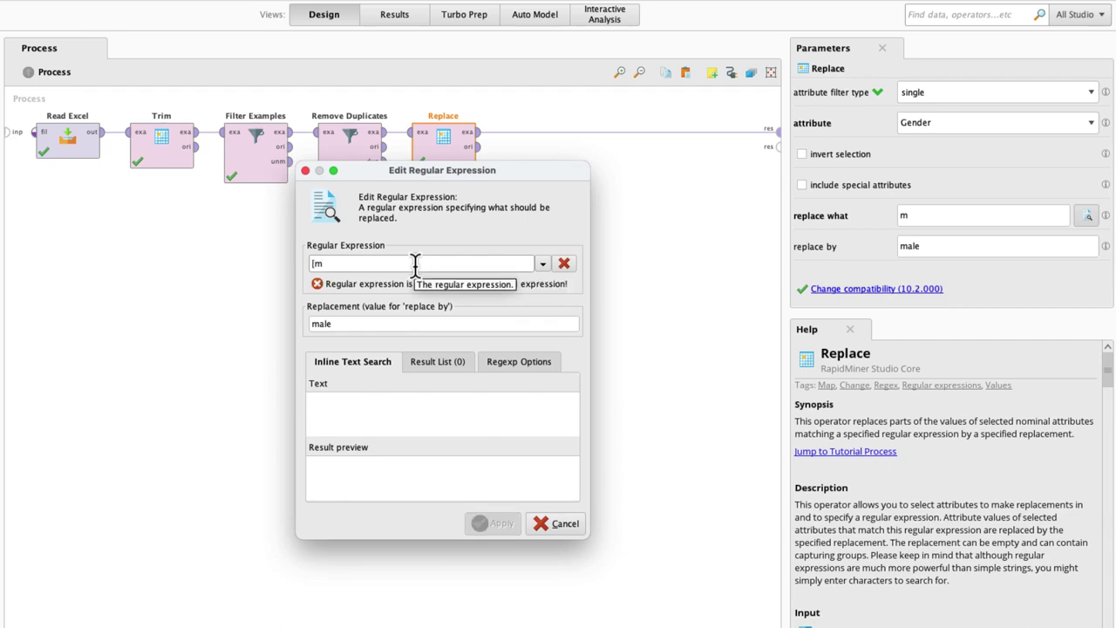
text(])
text(\b)
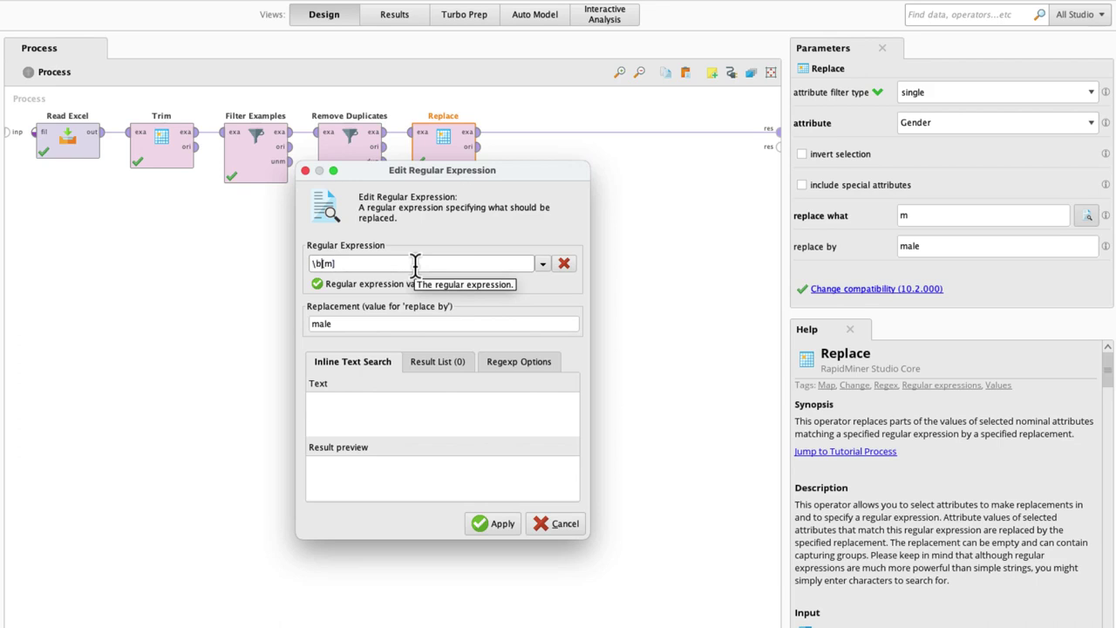
text(\b)
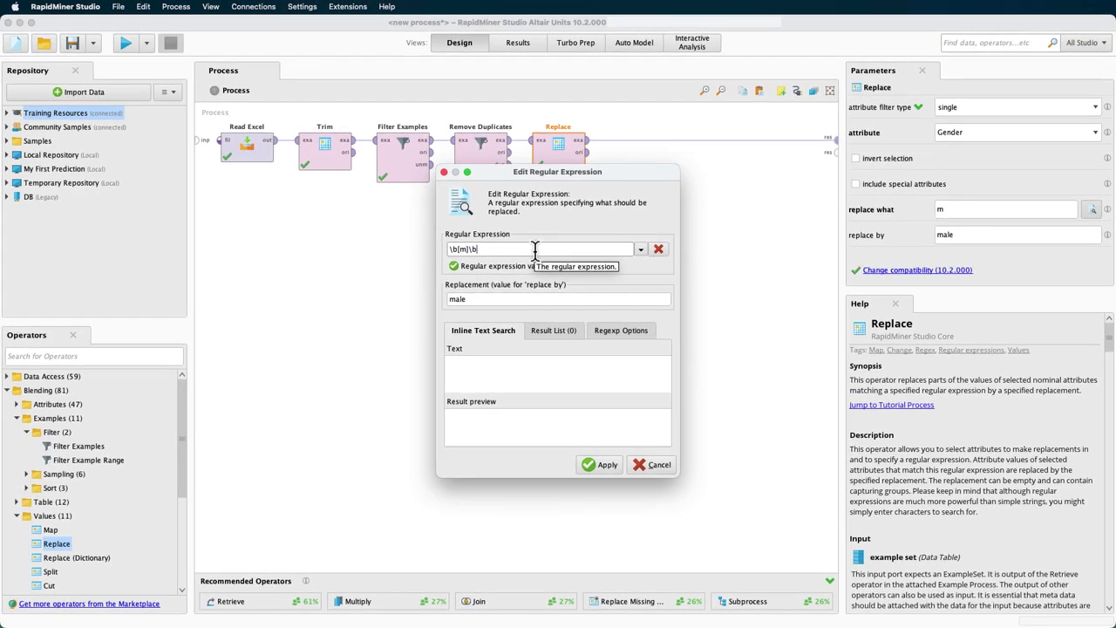
click(593, 471)
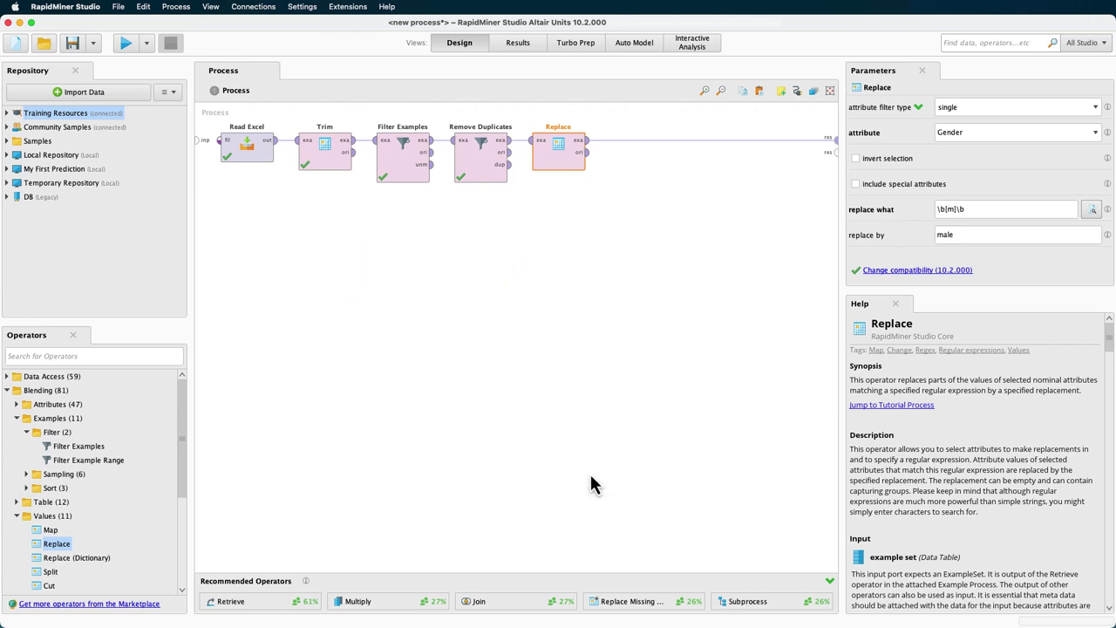
Duplicate the Filter Examples operator and insert the copy into the connection after Replace
right_click(403, 167)
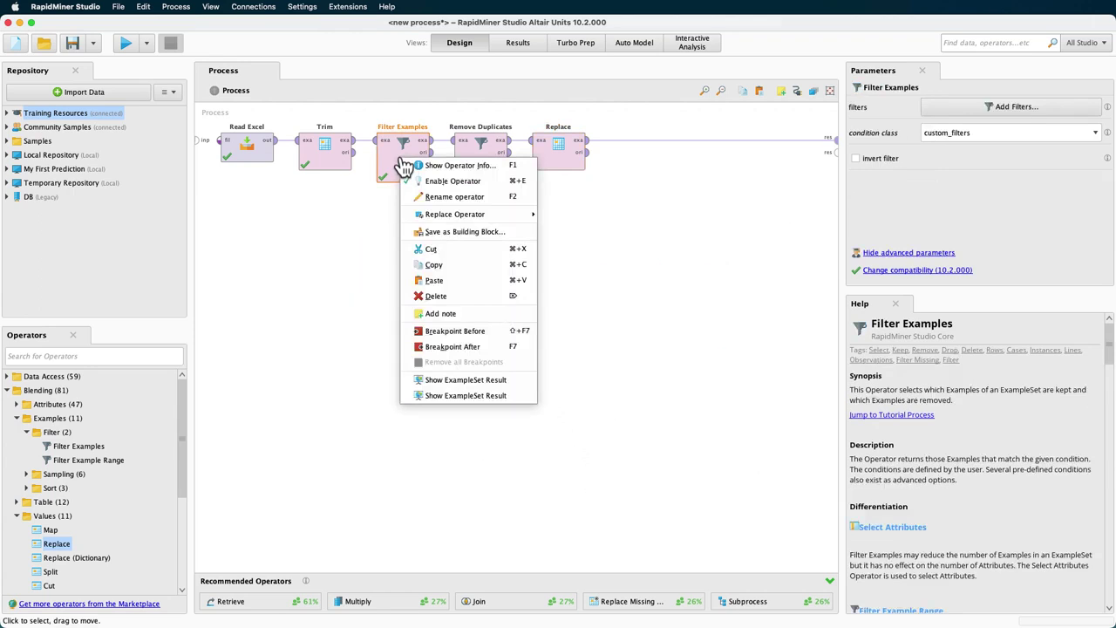
click(432, 265)
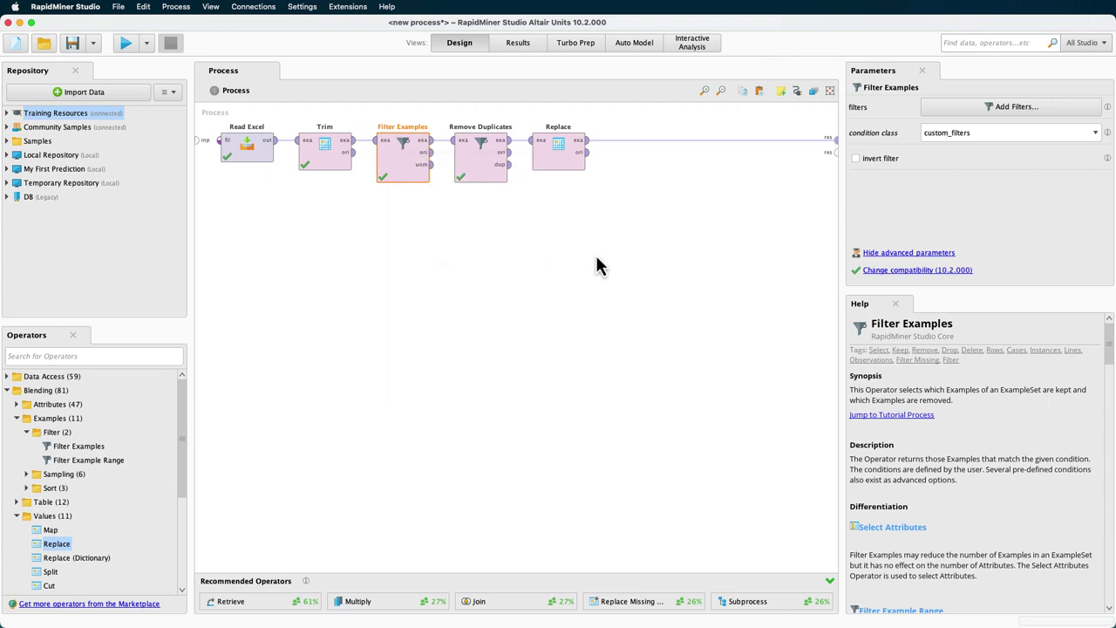
right_click(597, 264)
click(635, 346)
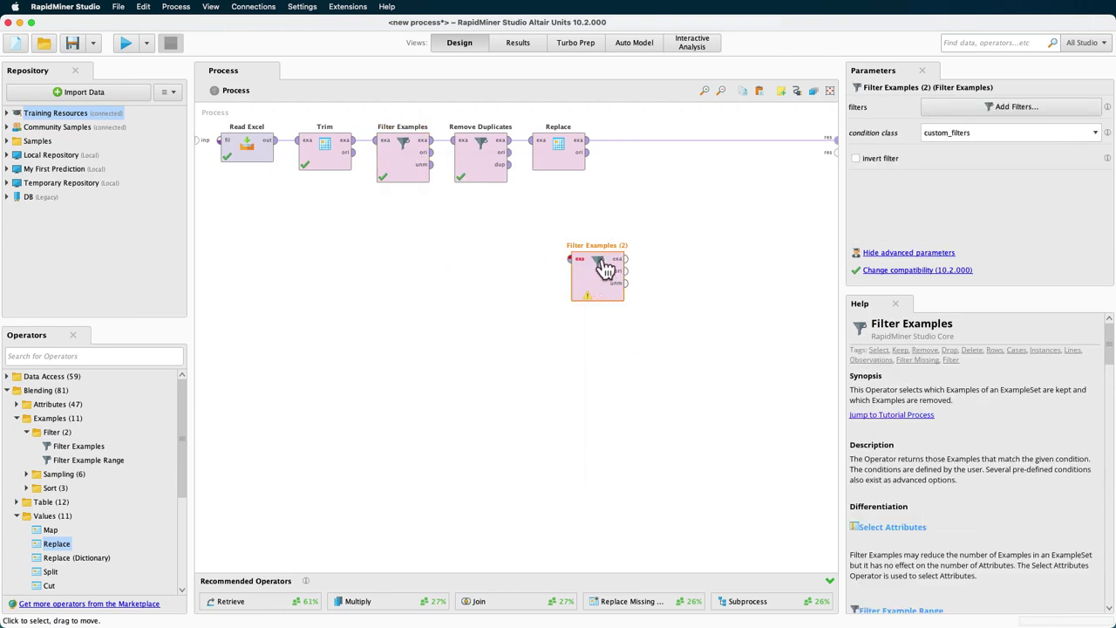
drag(602, 269, 642, 157)
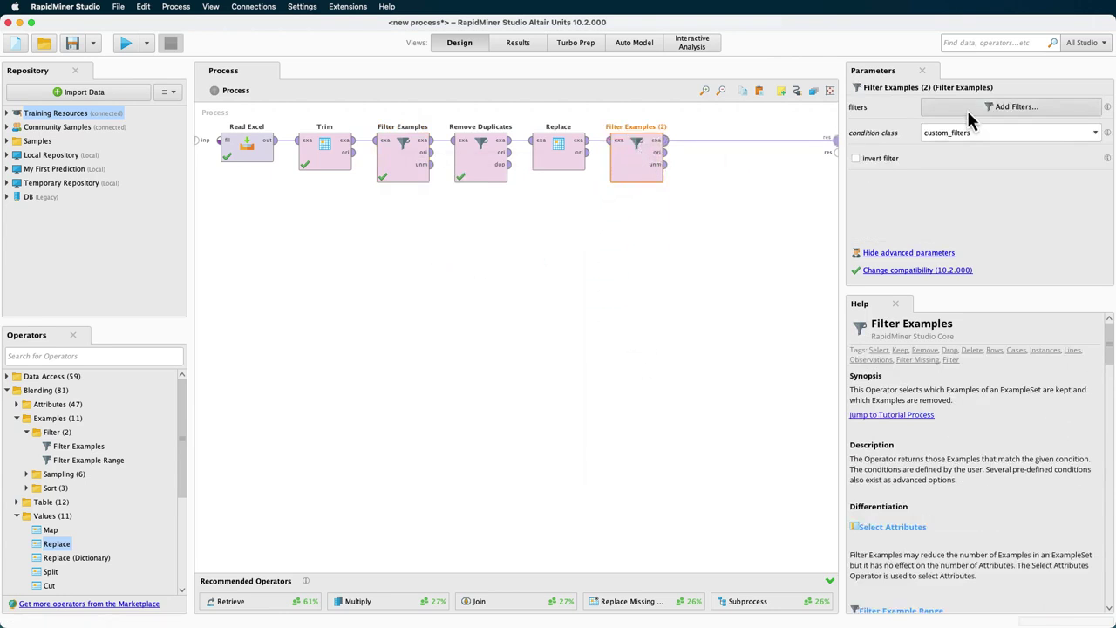
Reduce the copied operator's filters to a single condition requiring that Churn is not missing
click(968, 110)
click(769, 246)
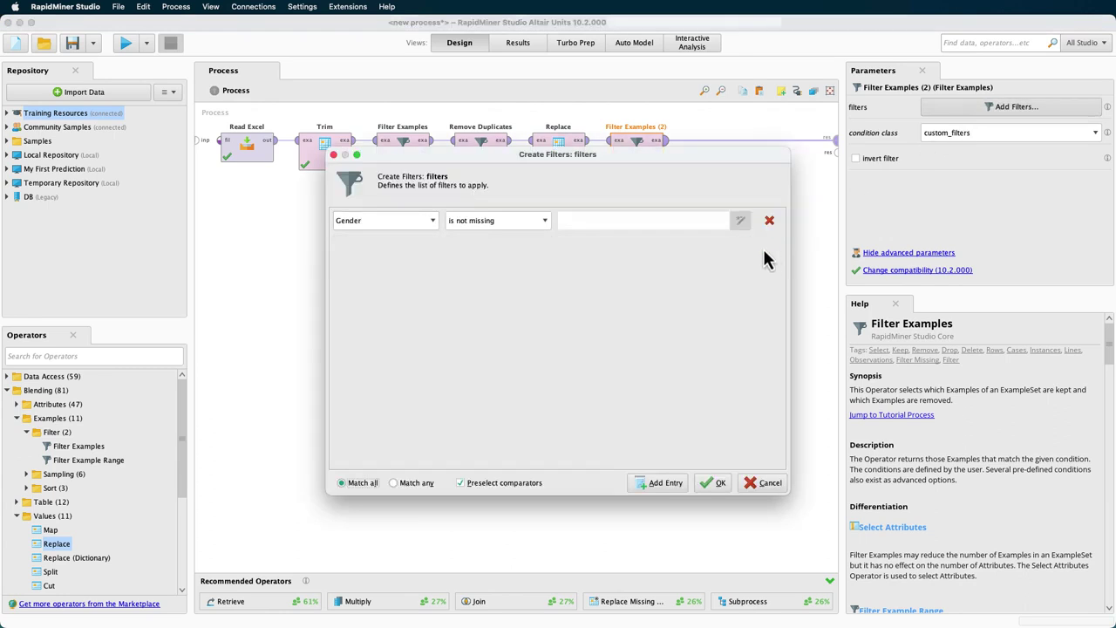
click(432, 225)
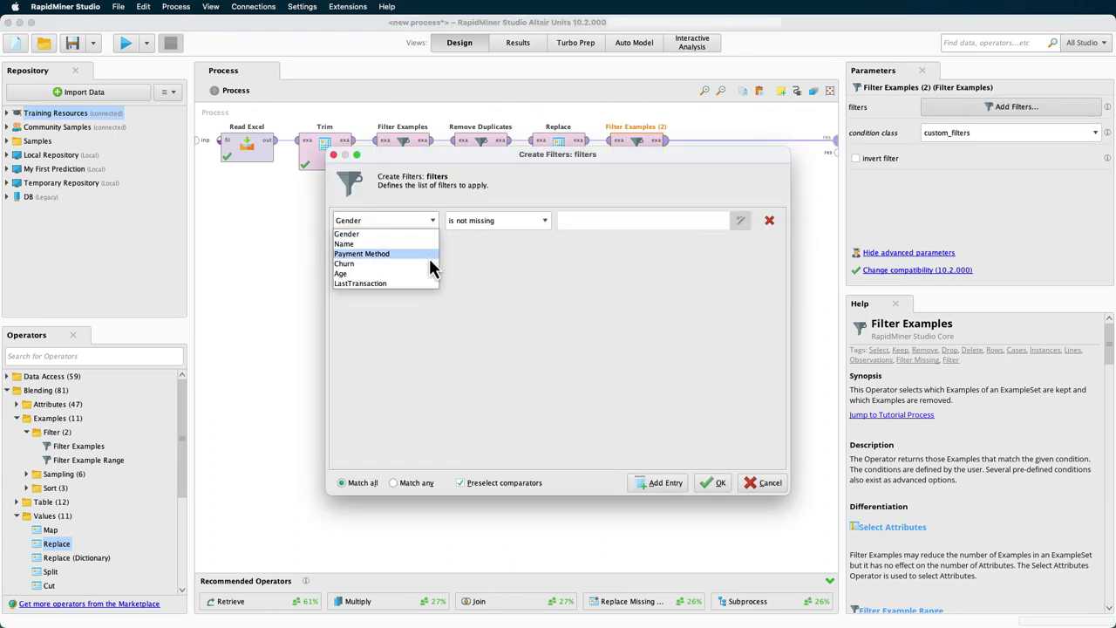
click(430, 263)
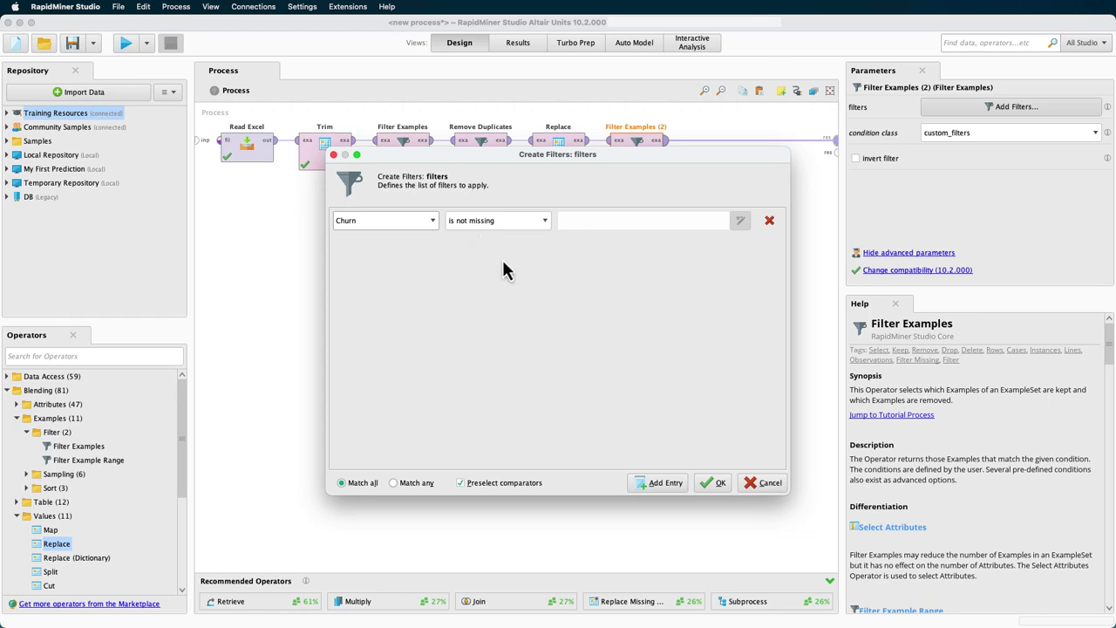
click(711, 484)
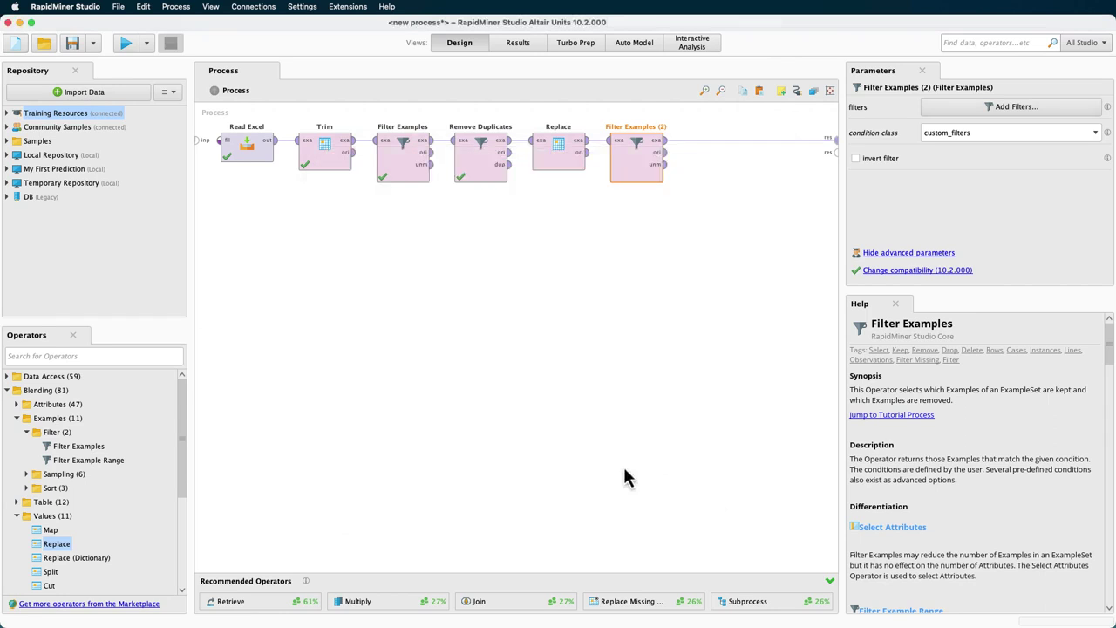
Add a Store operator below the process chain and connect the second Filter Examples operator's unmatched output to its input
click(170, 362)
text(store)
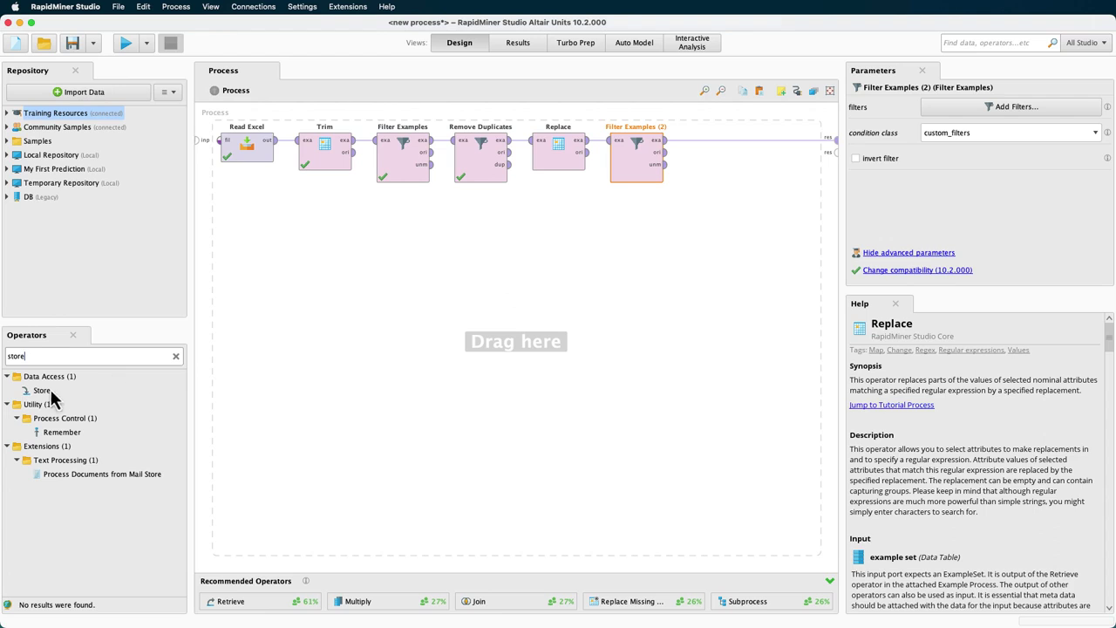
drag(46, 391, 618, 319)
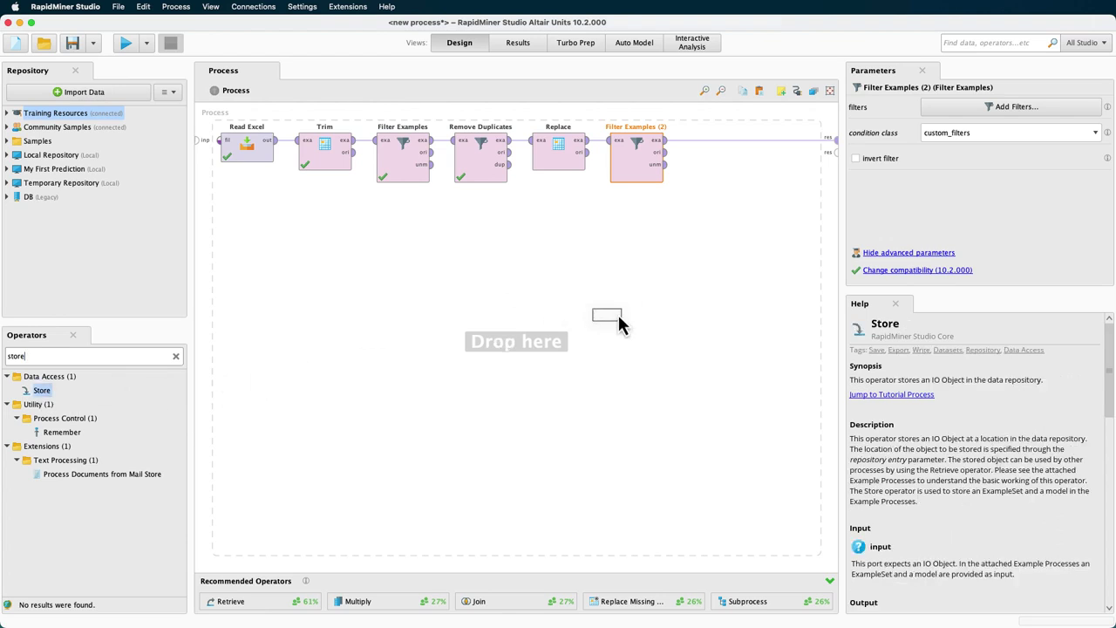
drag(725, 280, 728, 281)
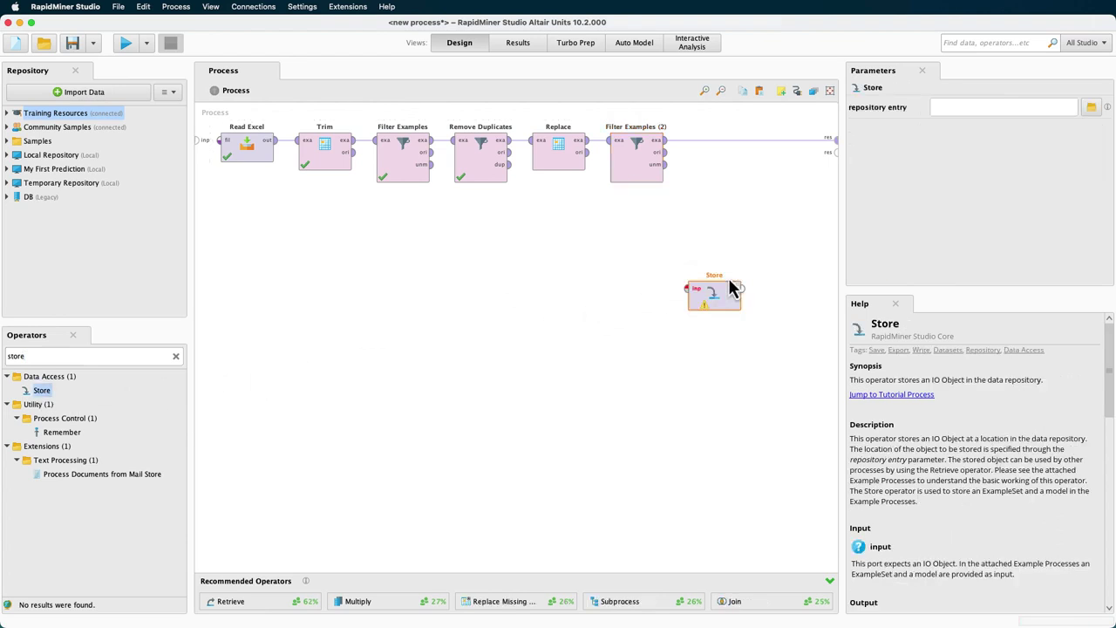
drag(664, 164, 694, 289)
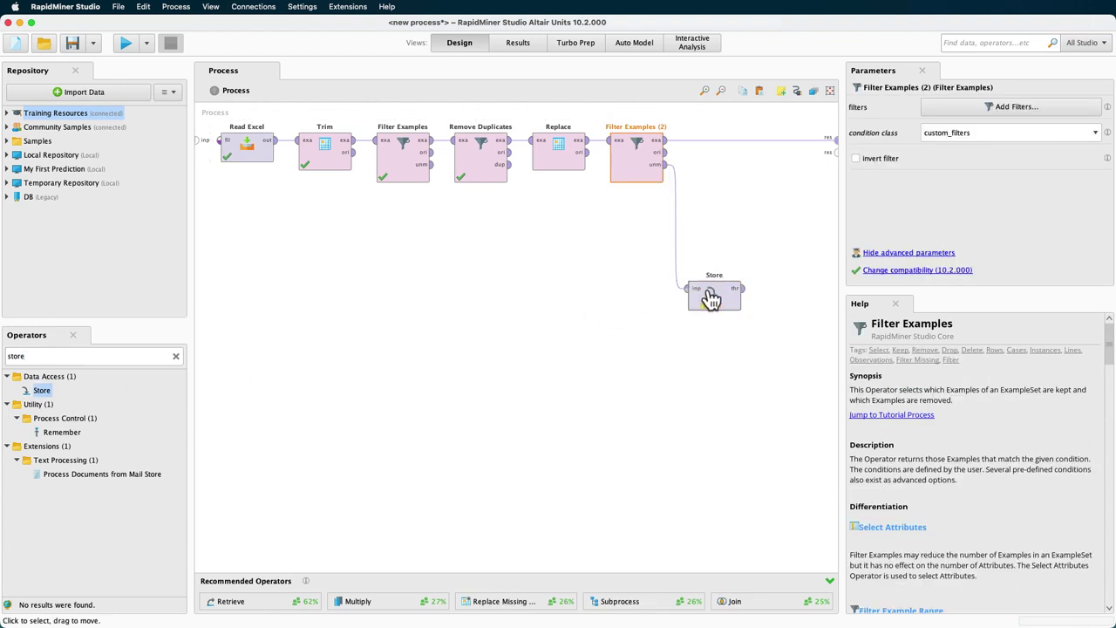
click(715, 301)
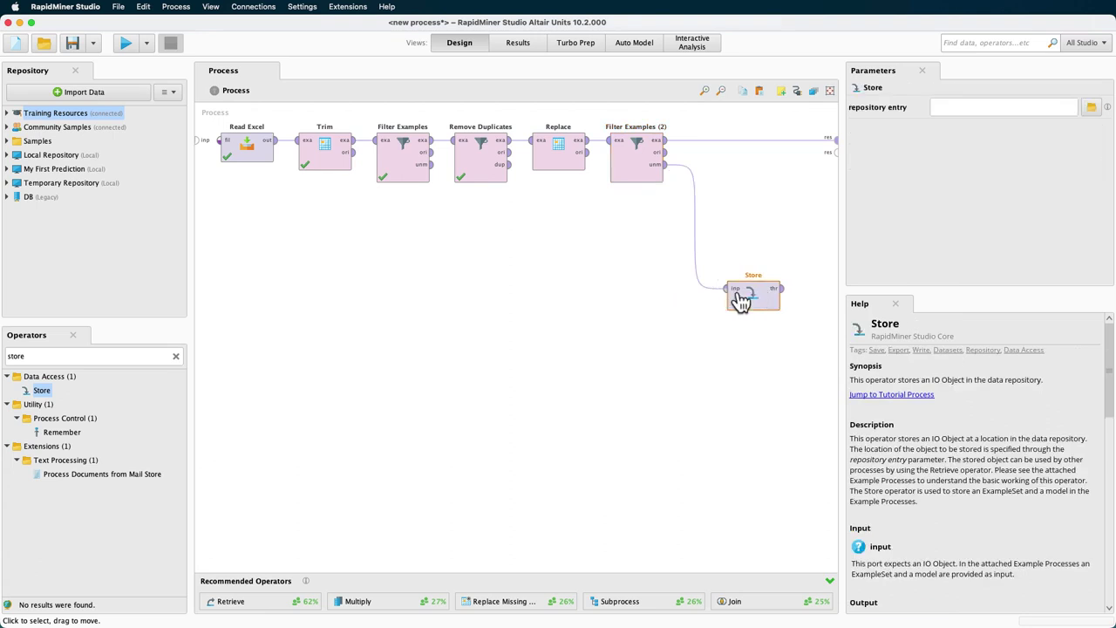
Set the Store operator's repository entry to unlabeled-customers in the Data folder of Local Repository
click(1092, 109)
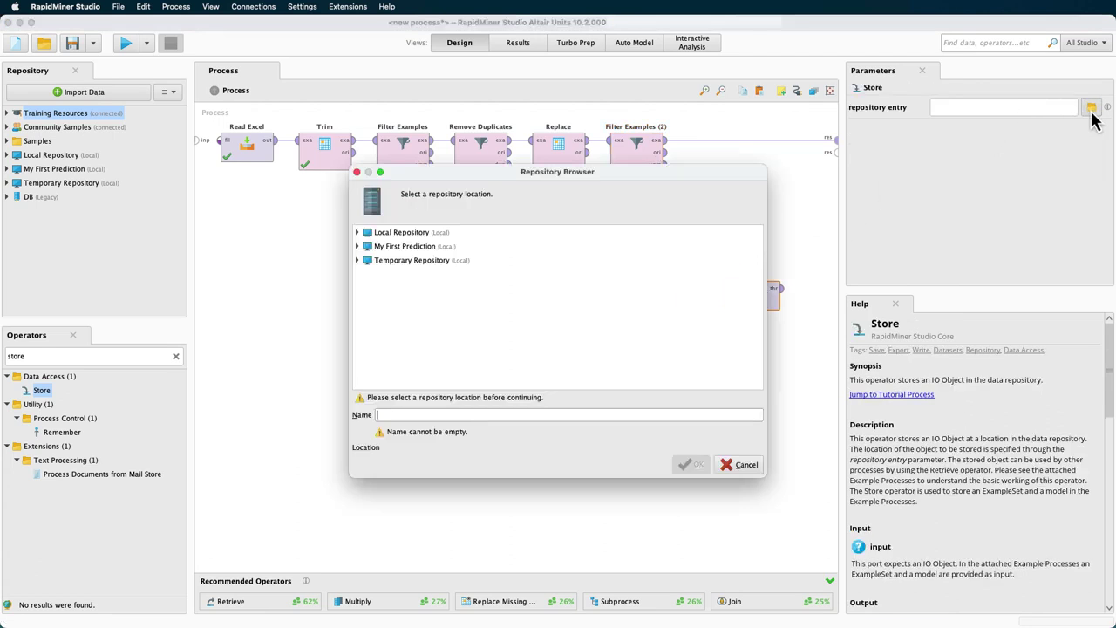
click(357, 233)
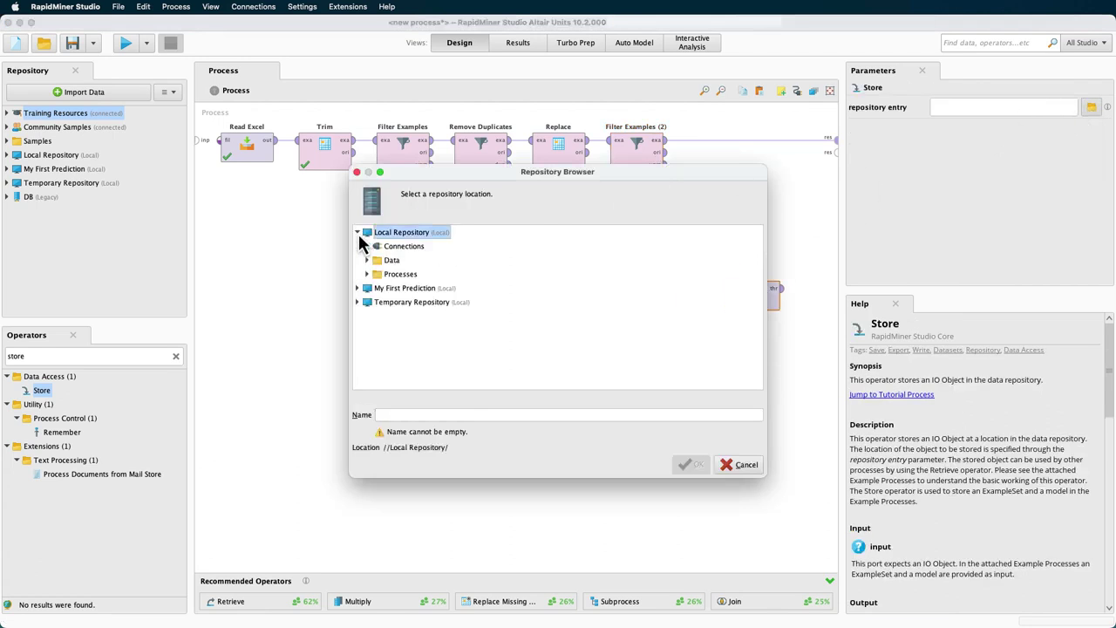
click(411, 416)
text(unlabeled-customers)
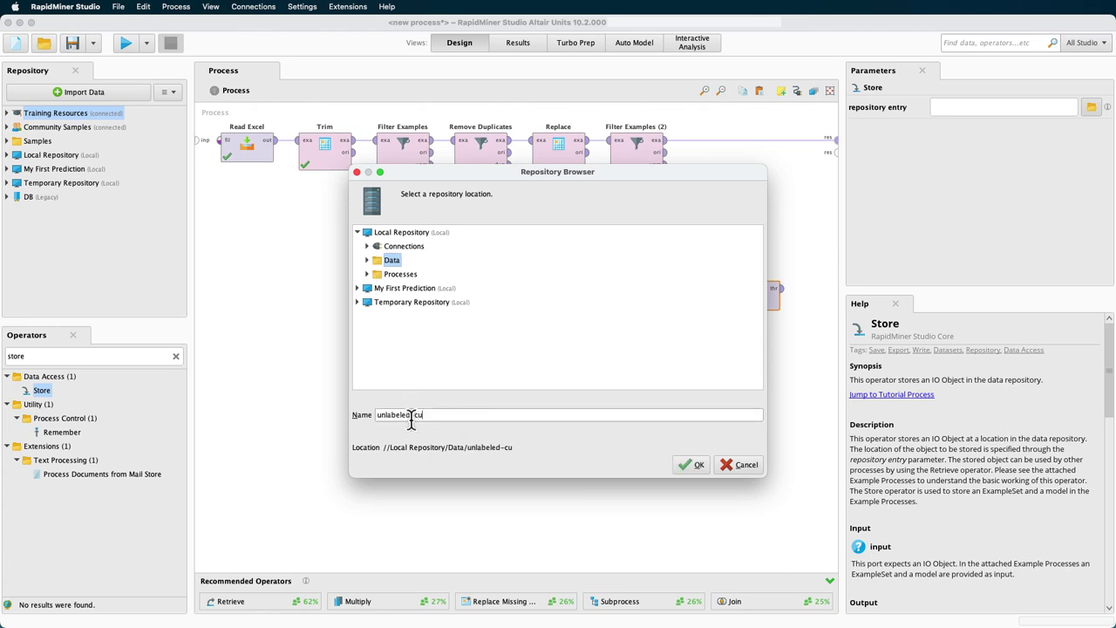
click(689, 468)
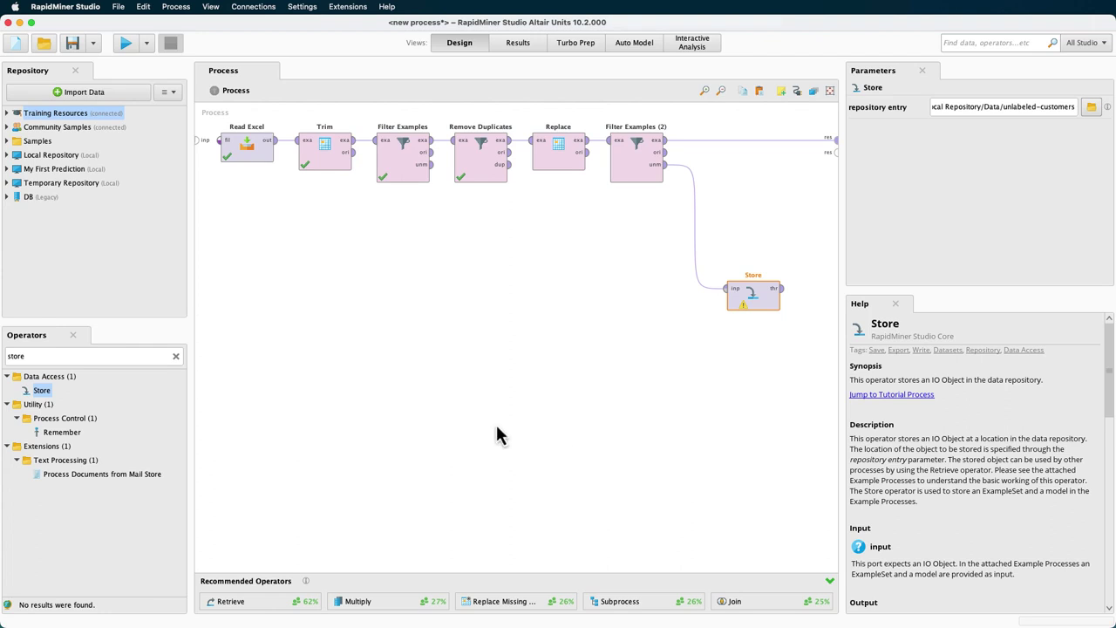
Insert a Select Attributes operator into the connection between the second Filter Examples operator and Store
click(175, 356)
text(sele)
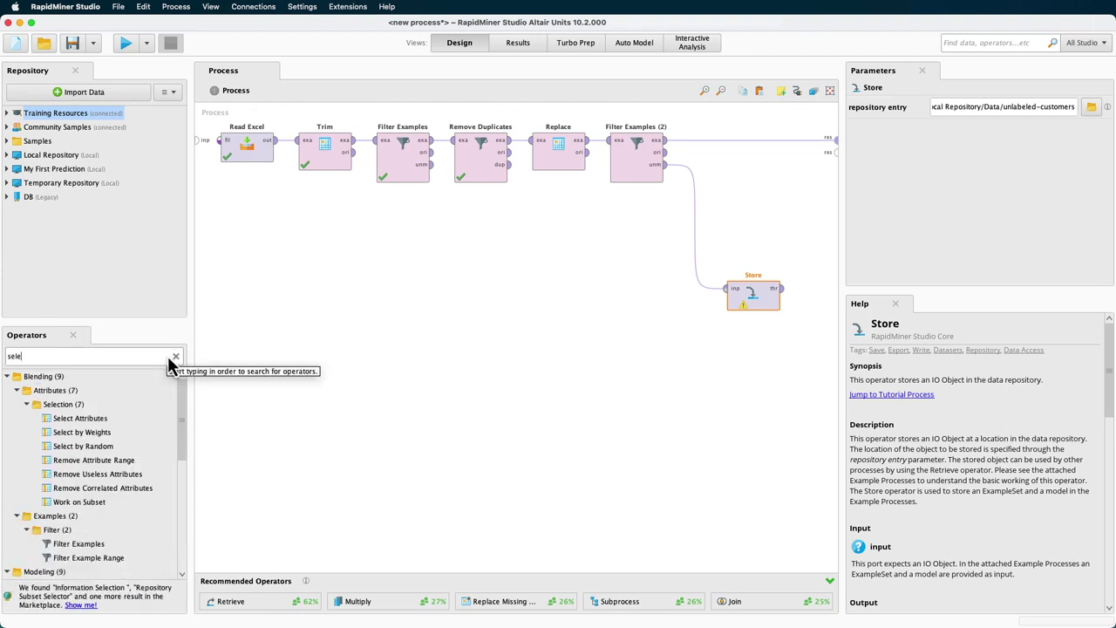
text(ct)
drag(103, 419, 677, 258)
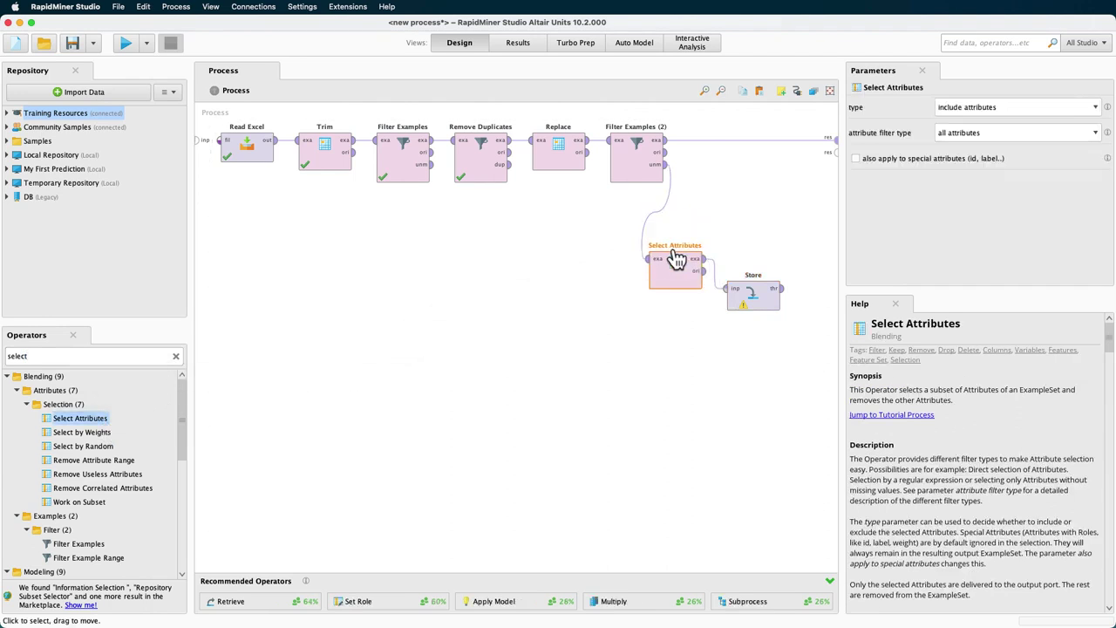
Configure Select Attributes to exclude one attribute, Churn
click(1038, 106)
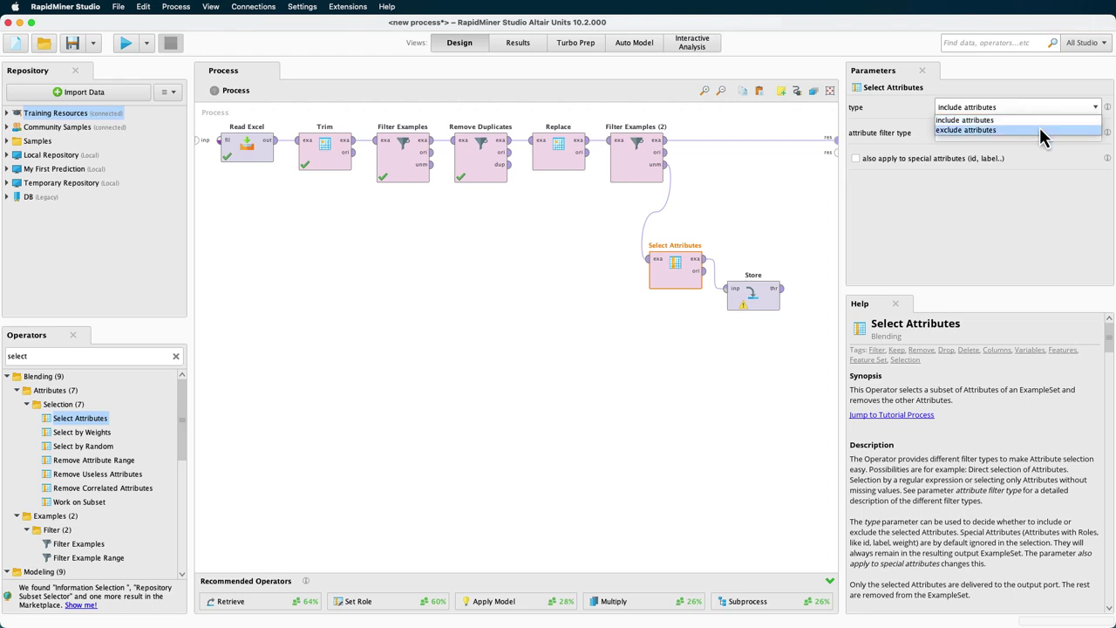
click(1040, 131)
click(1041, 132)
click(1056, 155)
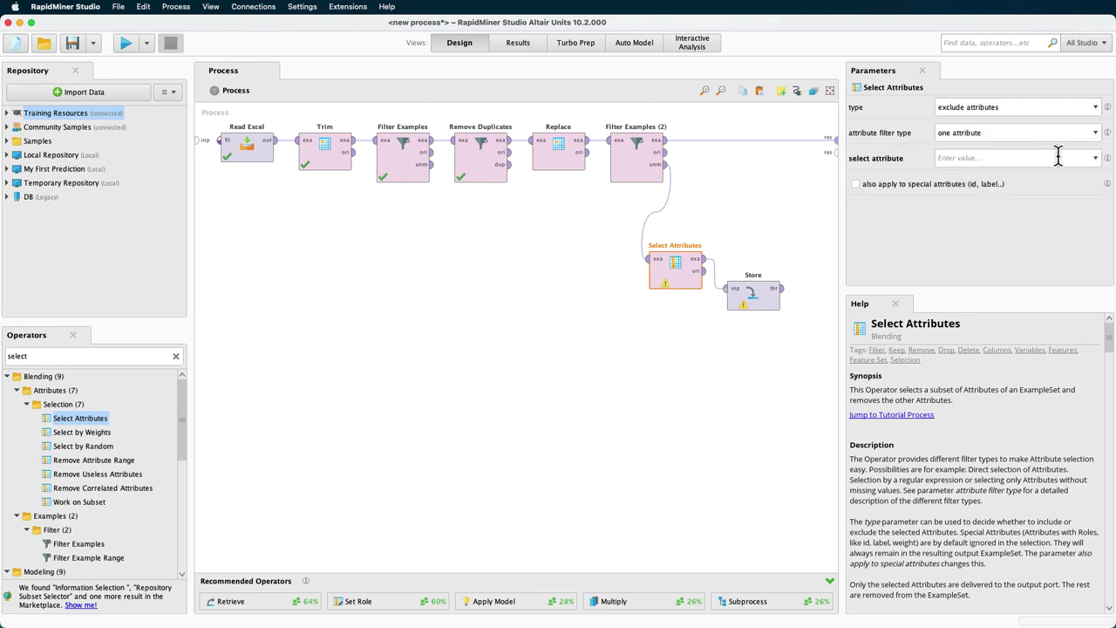
click(1094, 158)
click(1096, 182)
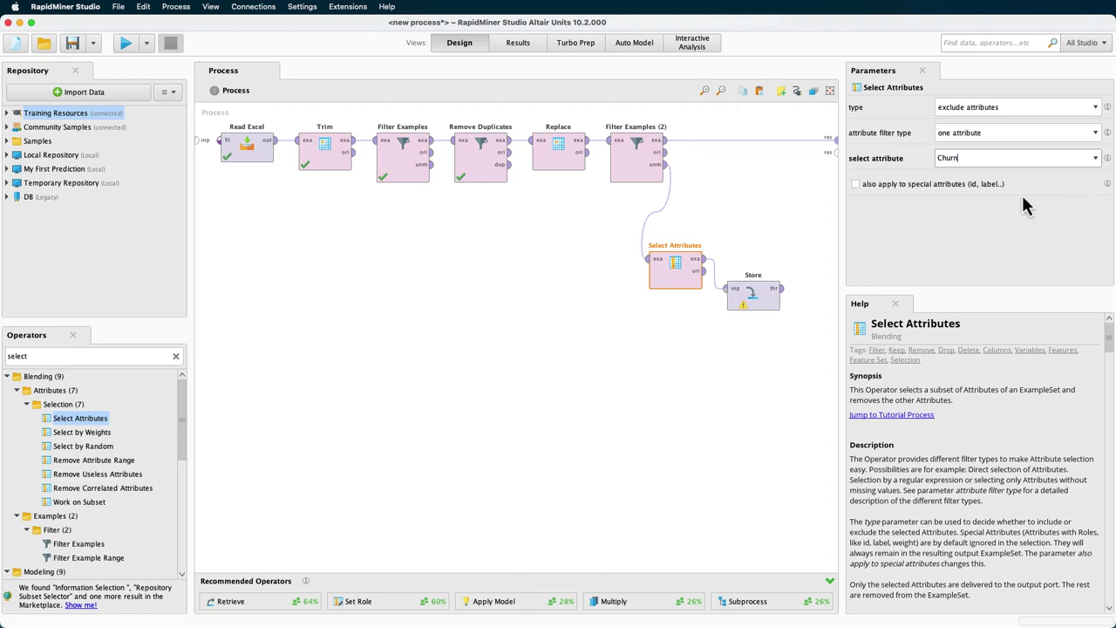
Duplicate the Select Attributes operator onto the main chain after the second Filter Examples operator and set the copy to exclude Name
right_click(667, 277)
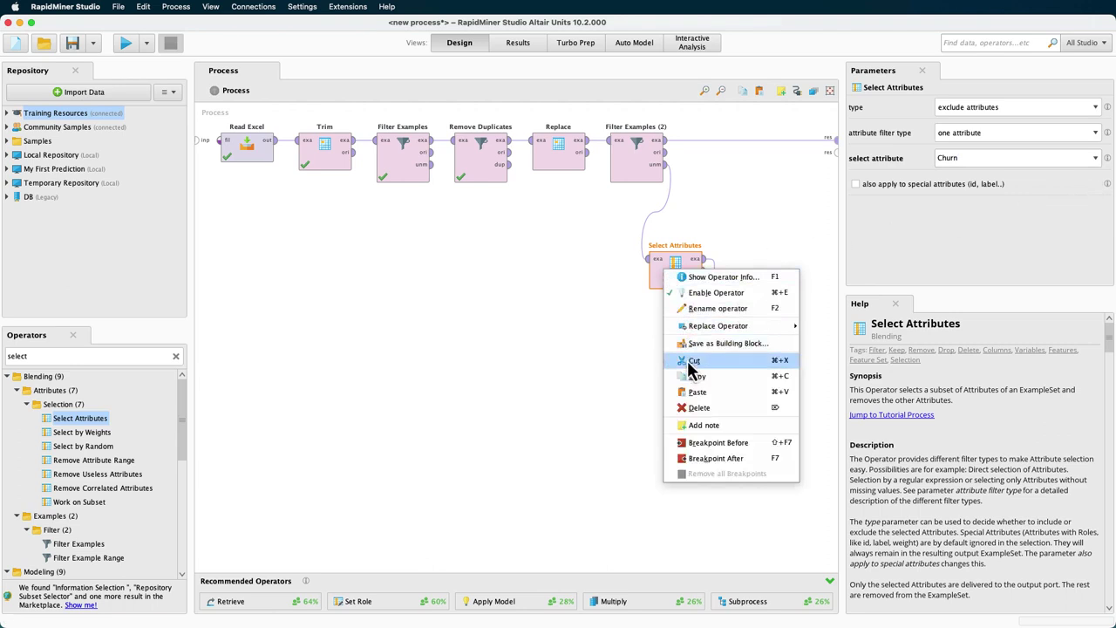
click(691, 385)
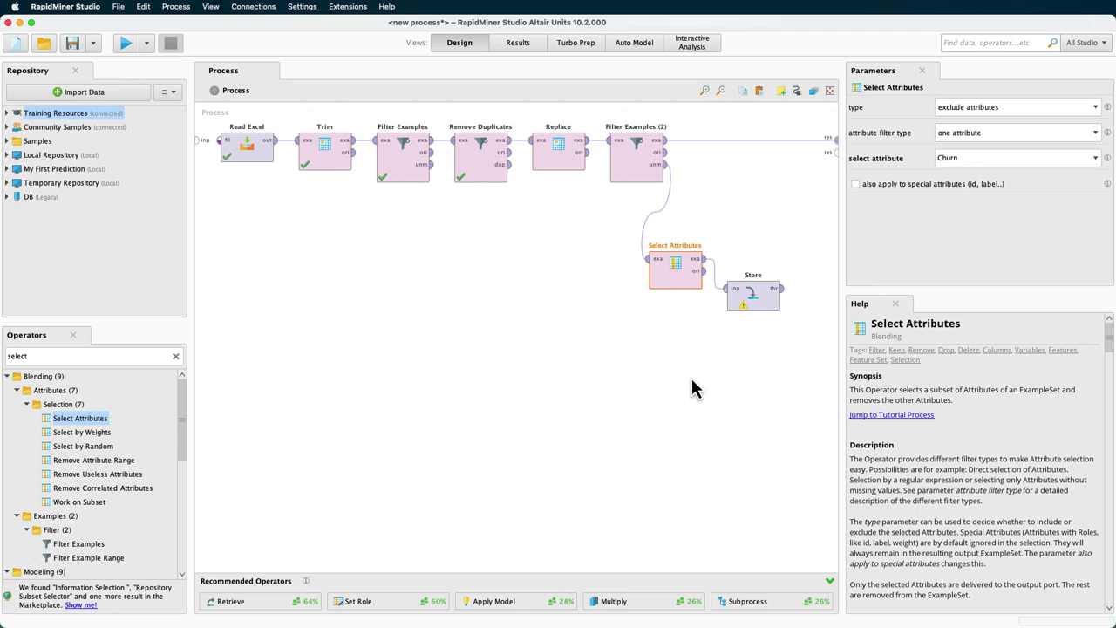
right_click(714, 157)
click(747, 246)
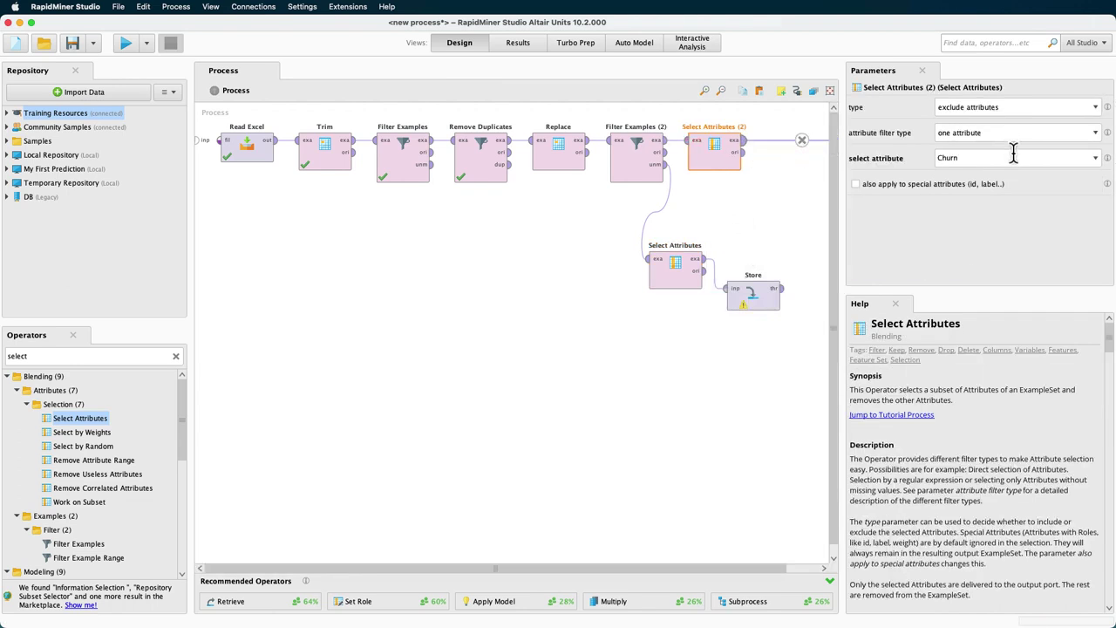
click(1096, 158)
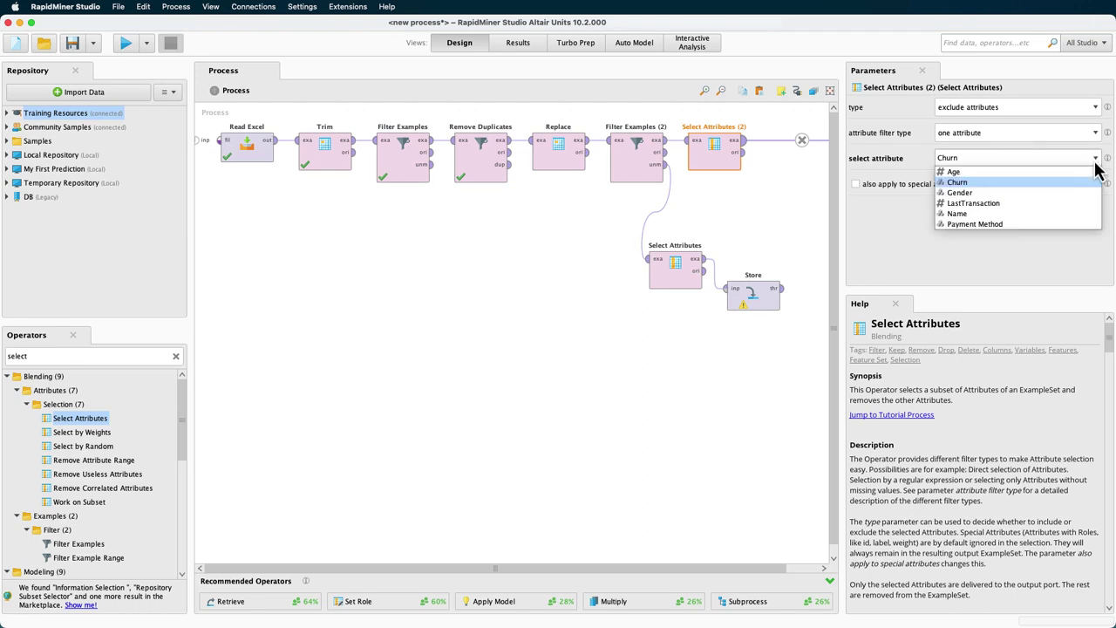
click(1095, 214)
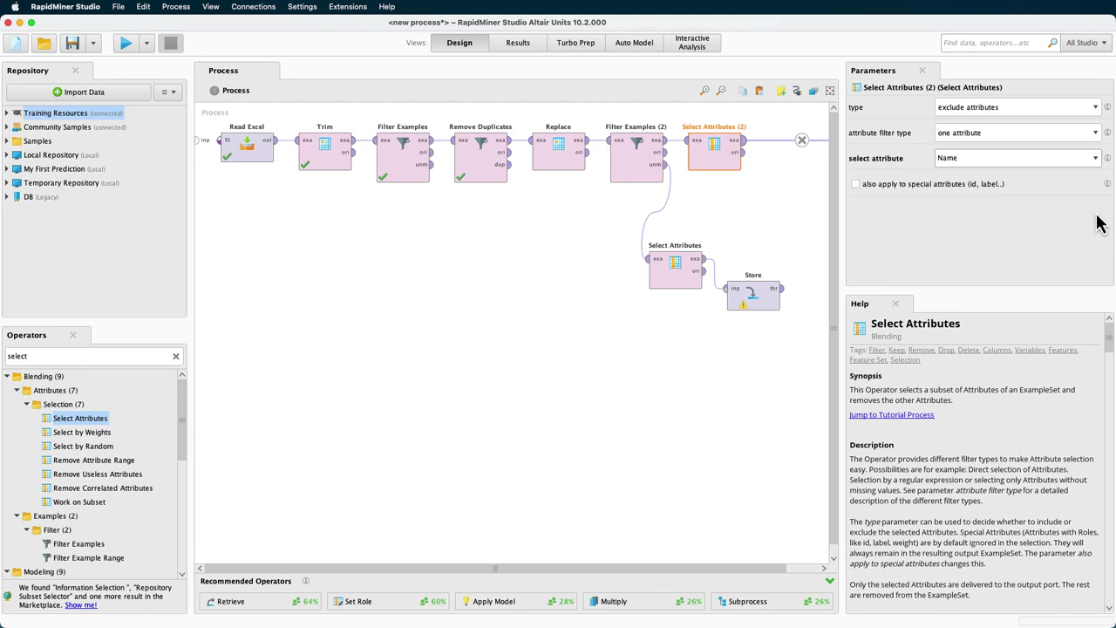
Align the Store operator with Select Attributes on the lower branch and fit the process canvas to its contents
drag(754, 294, 538, 275)
click(829, 91)
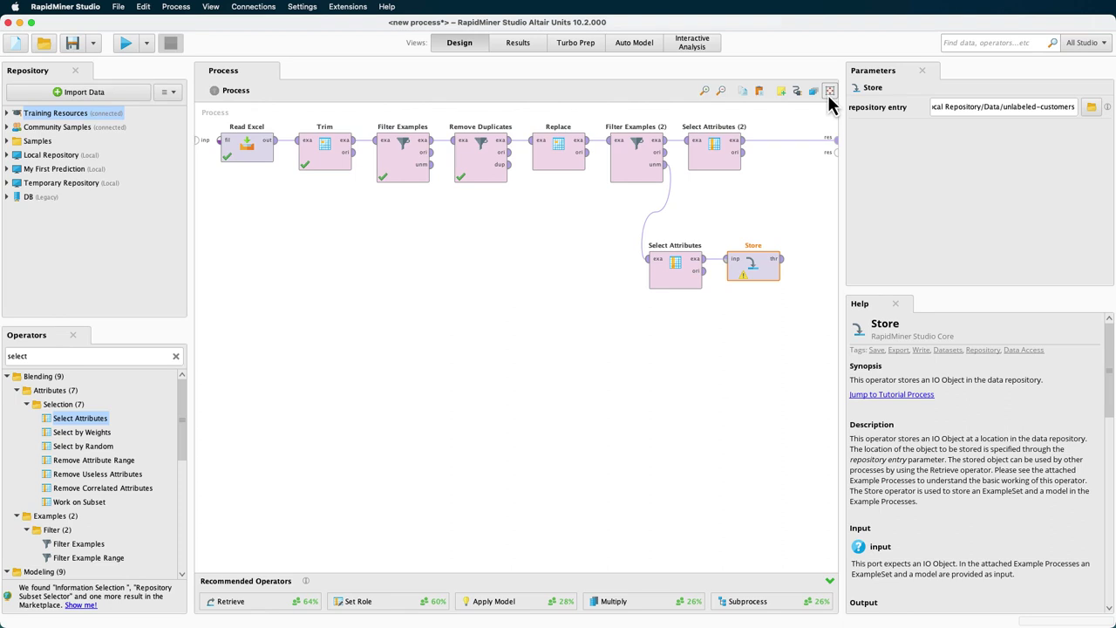
Move the operators from Trim through the second Filter Examples into a new Subprocess
click(296, 121)
drag(297, 121, 676, 196)
right_click(645, 168)
click(661, 192)
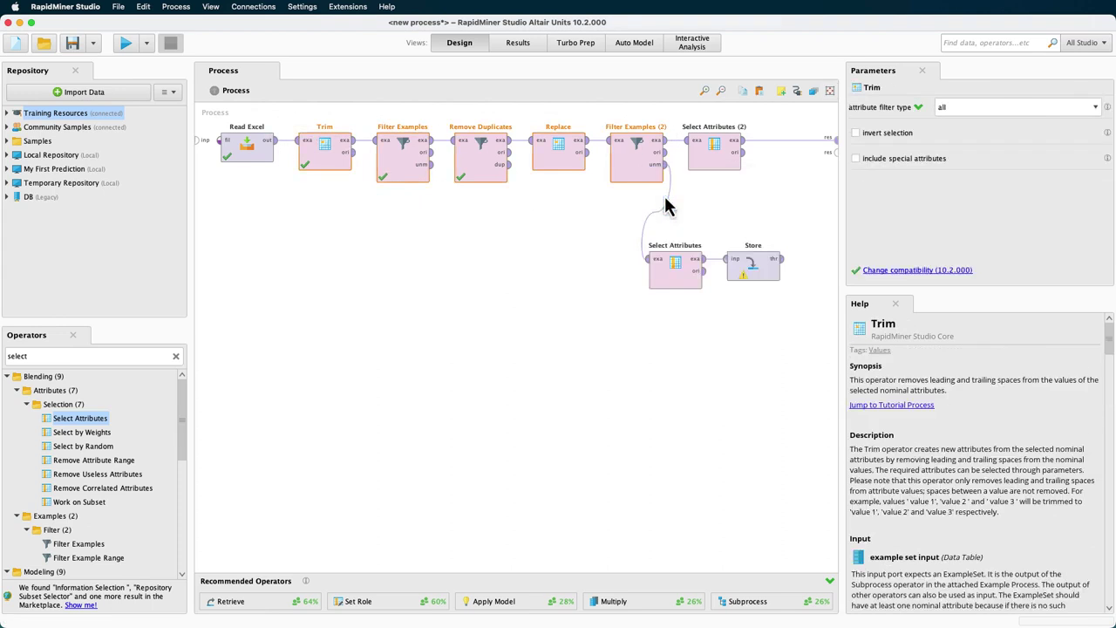
Tidy the layout by moving the Subprocess and both Select Attributes operators closer to Read Excel
drag(481, 172, 439, 166)
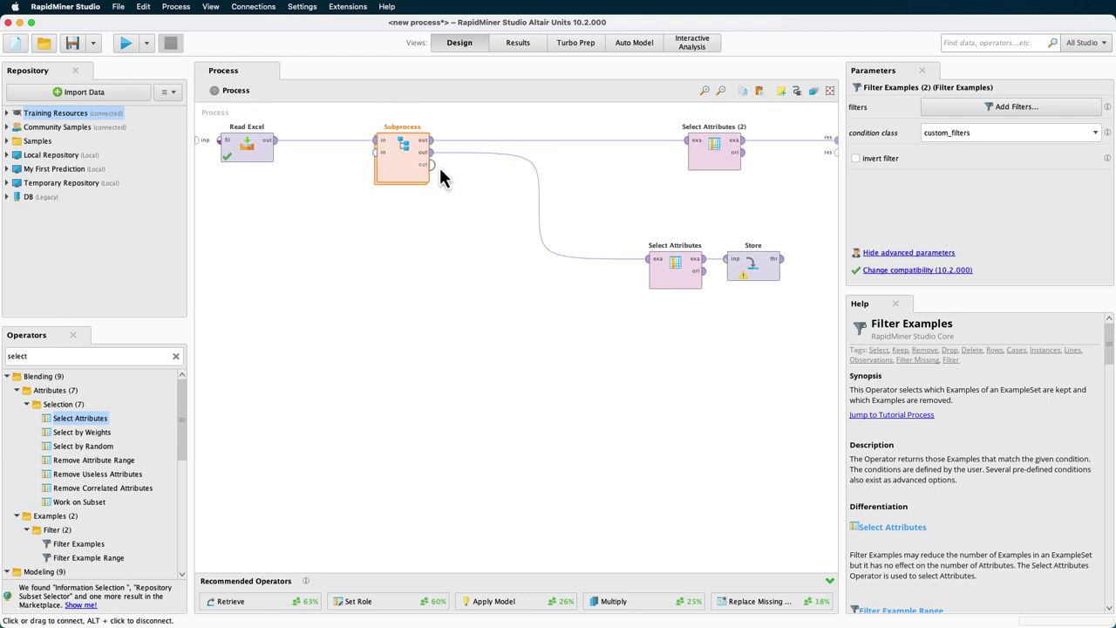
drag(717, 153, 640, 155)
drag(678, 282, 638, 280)
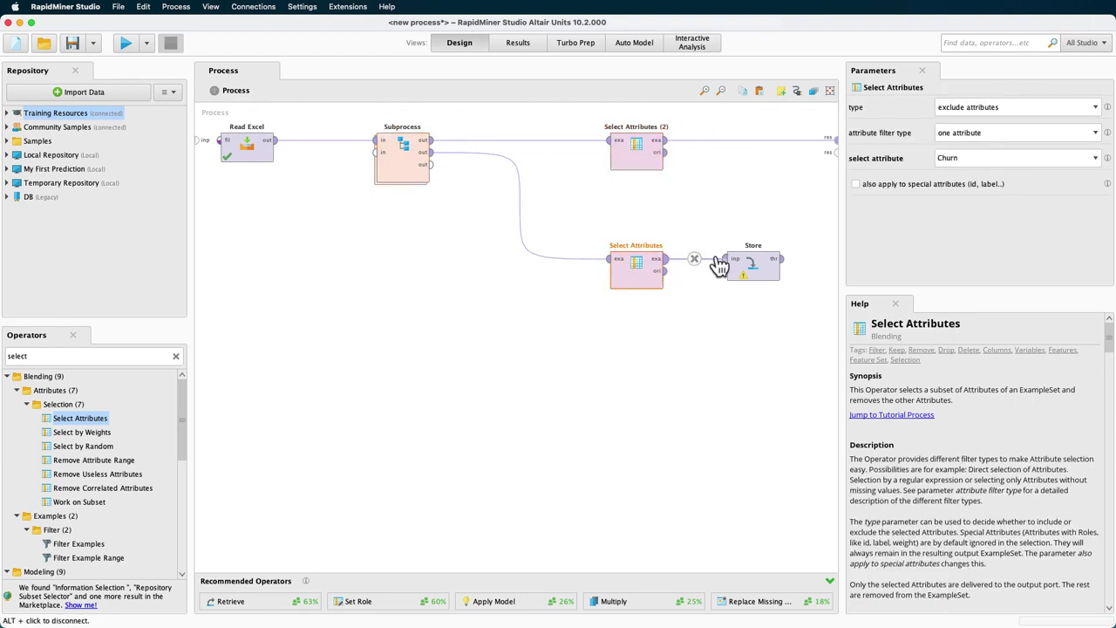
click(734, 272)
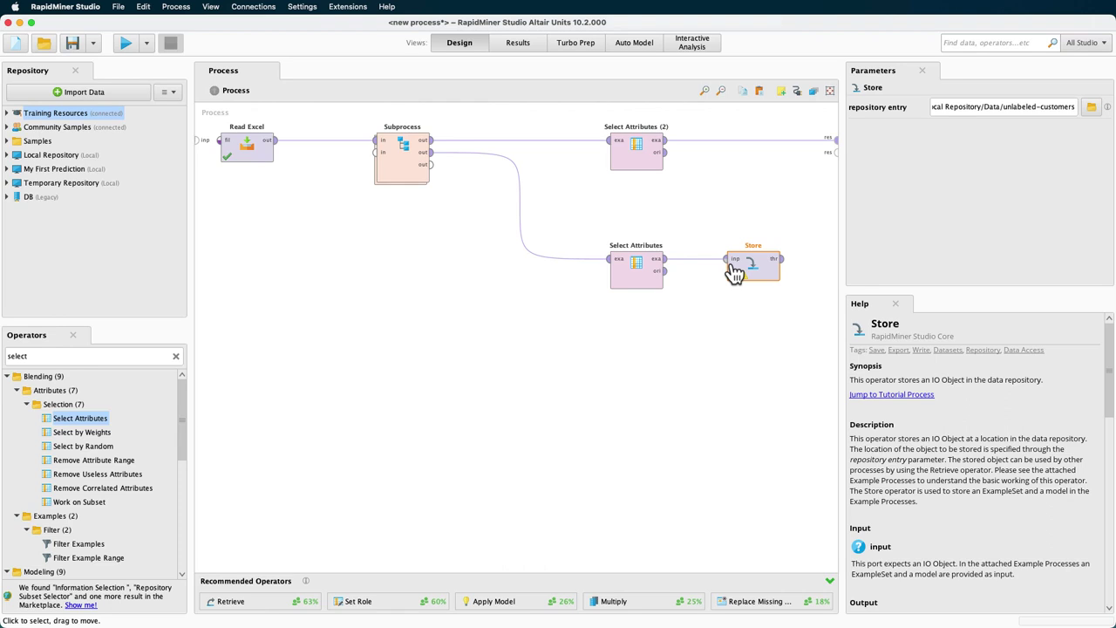
Insert a Set Role operator after Select Attributes on the main chain and assign the label role to Churn
drag(434, 600, 763, 142)
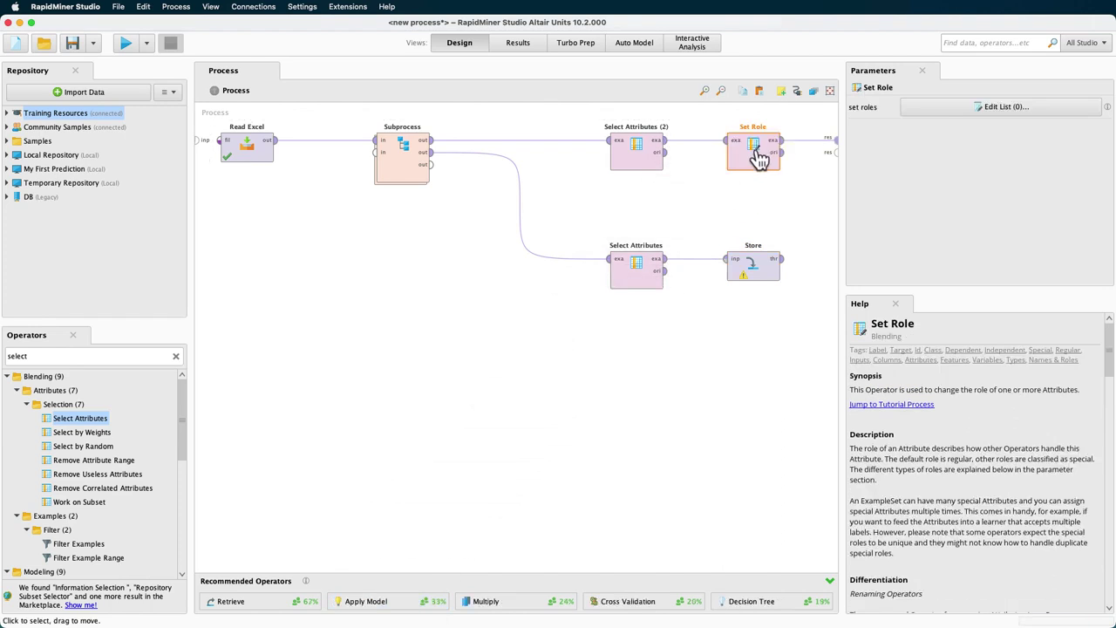
click(947, 108)
click(552, 253)
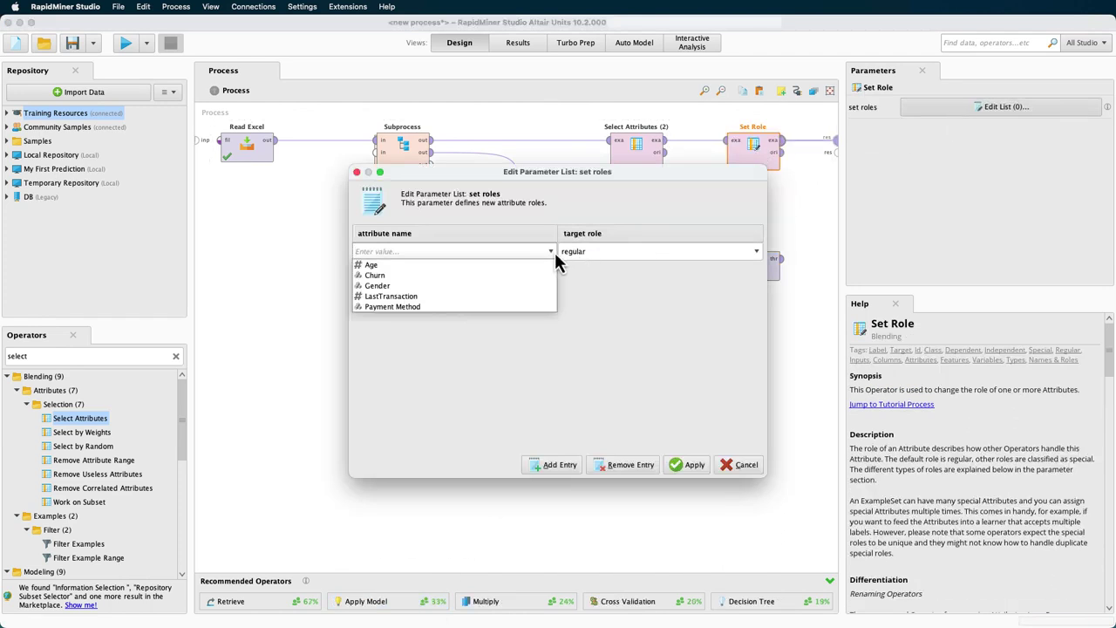
click(549, 277)
click(642, 253)
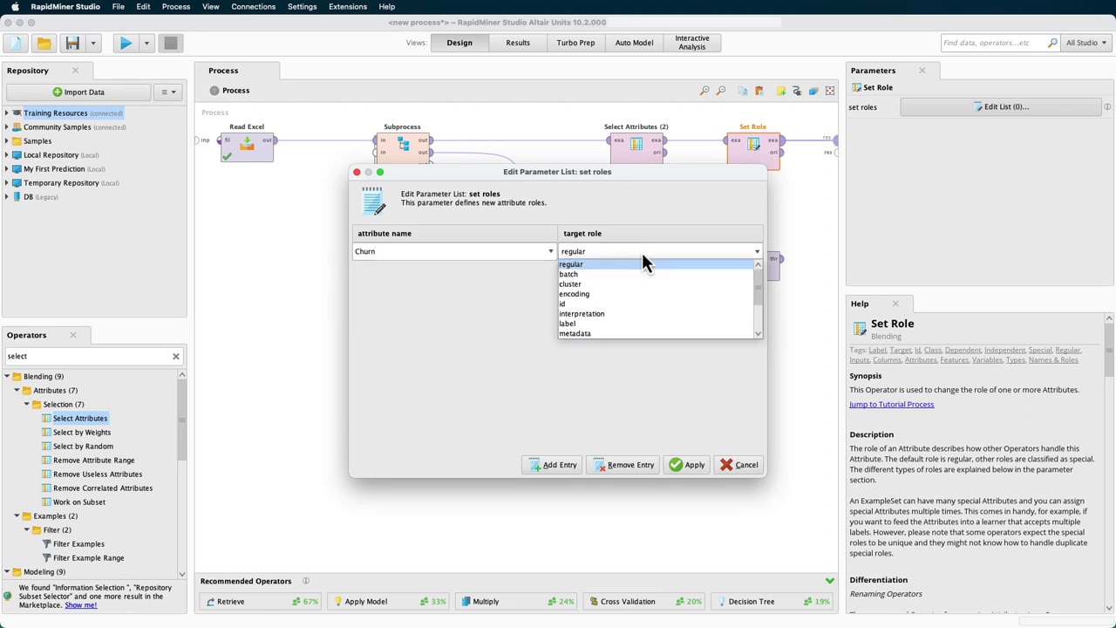
click(640, 325)
click(689, 466)
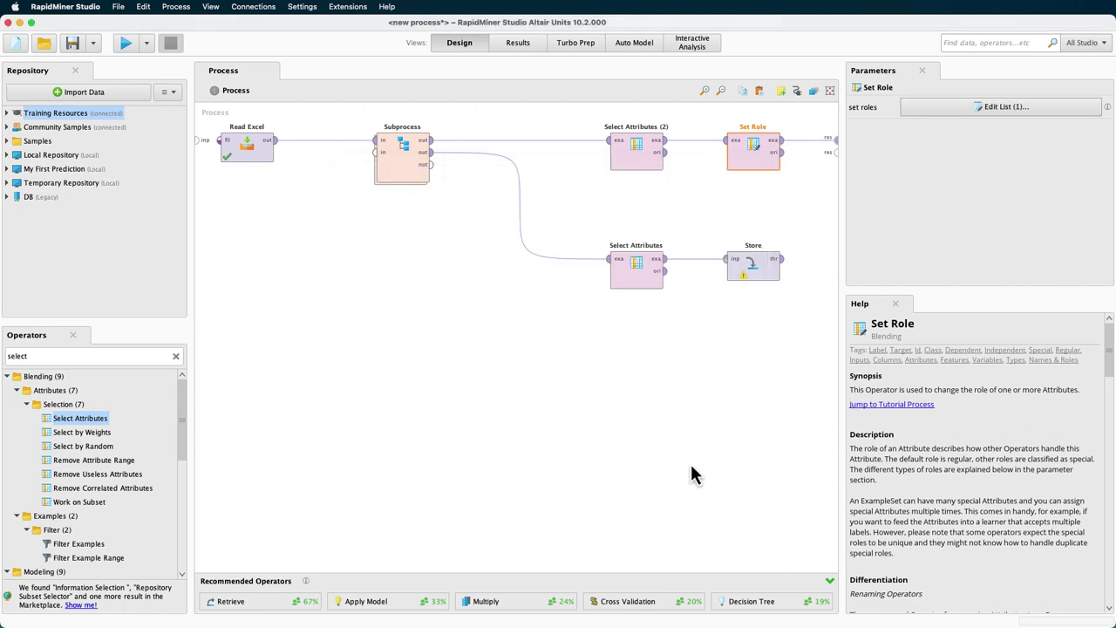
Connect the Store operator's output to the second result port of the process
click(782, 259)
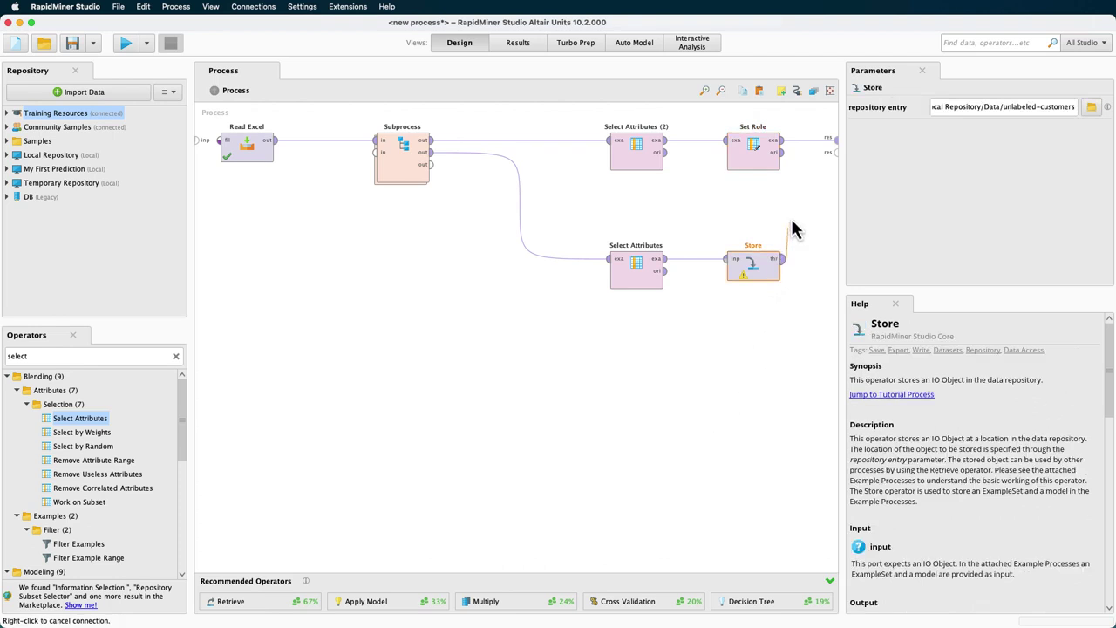
click(836, 153)
Run the process and show the data table produced by Set Role
click(124, 51)
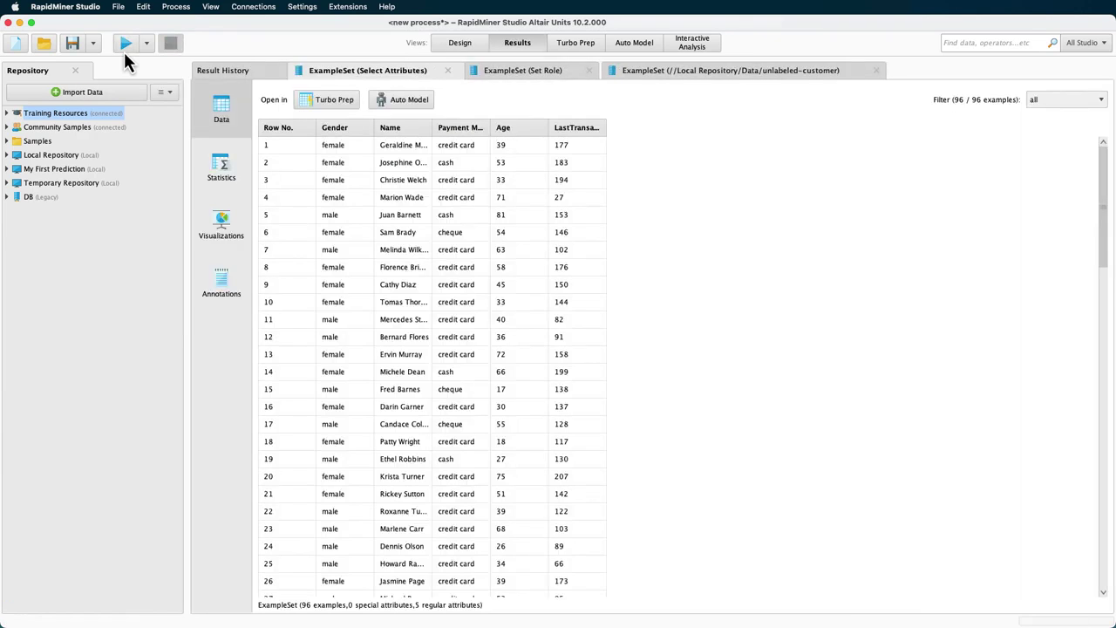
click(537, 83)
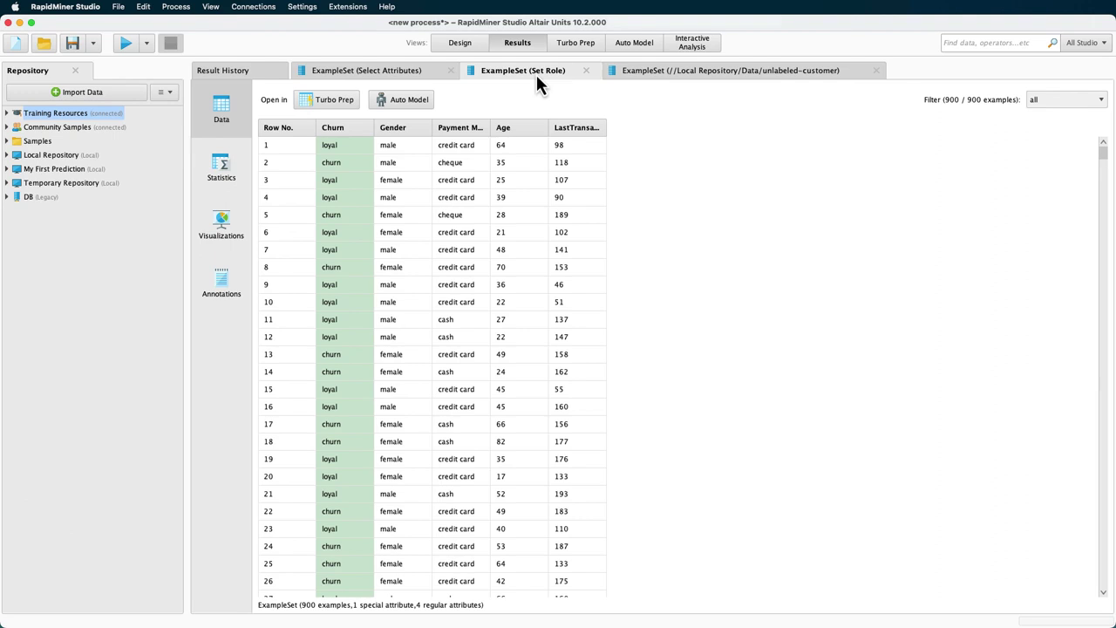